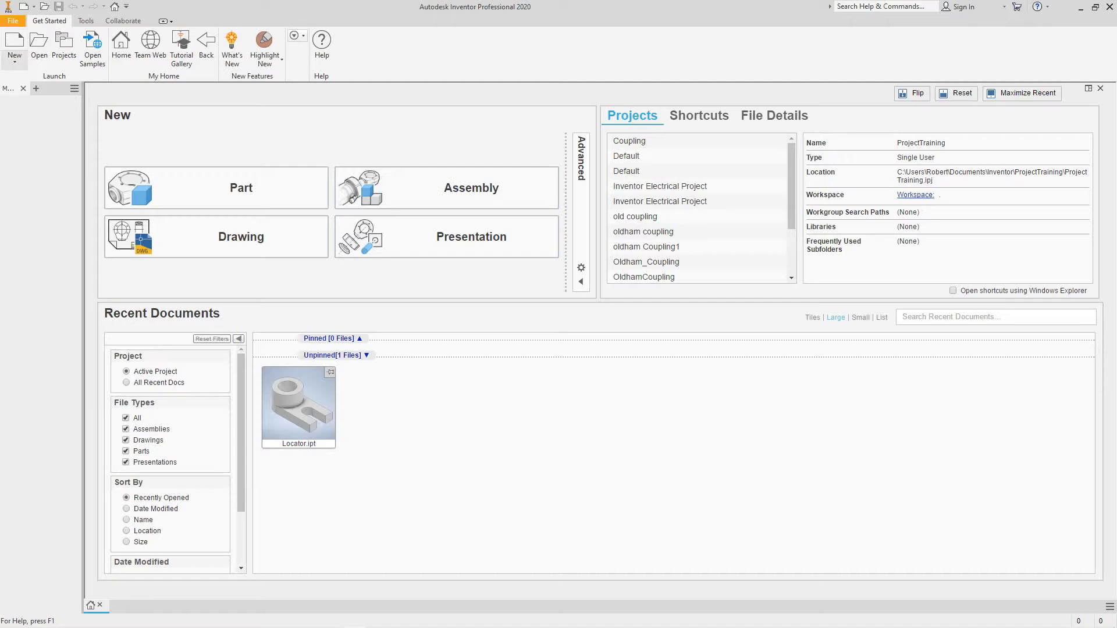
# Step: Create a new part file from the English Standard (in).ipt template
pyautogui.click(14, 60)
pyautogui.click(23, 83)
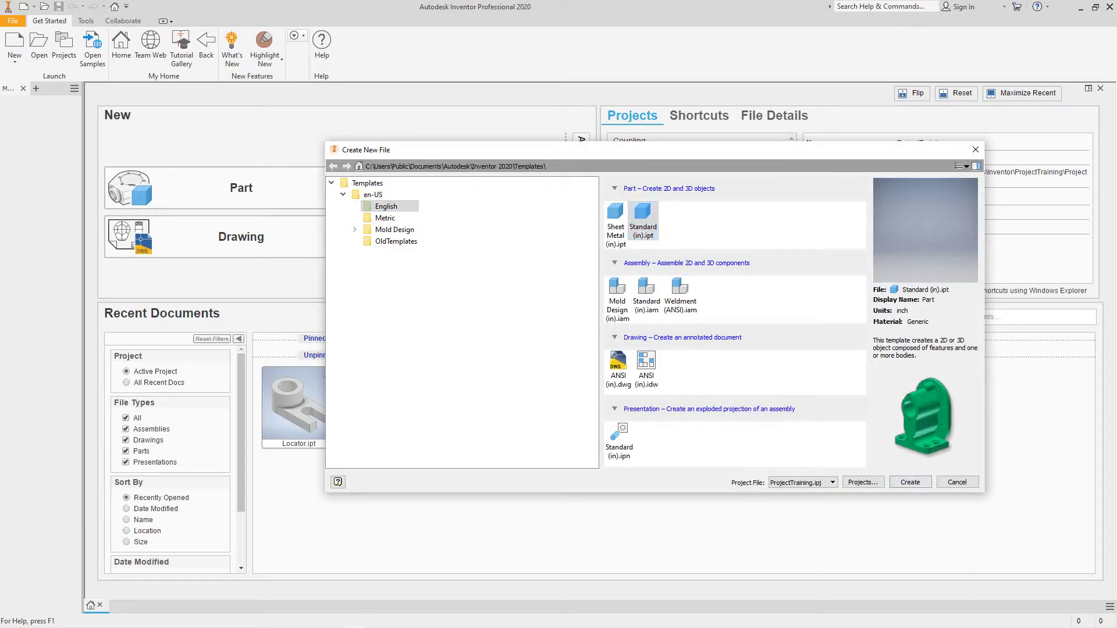
pyautogui.click(910, 482)
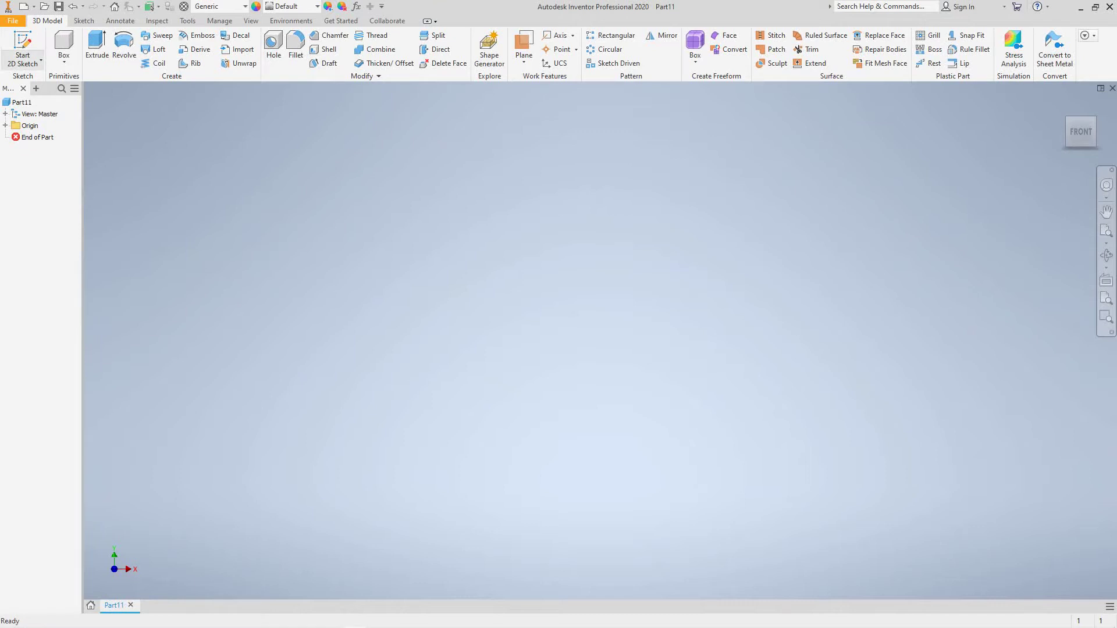
# Step: Start a new 2D sketch on the XY plane
pyautogui.click(40, 60)
pyautogui.click(40, 82)
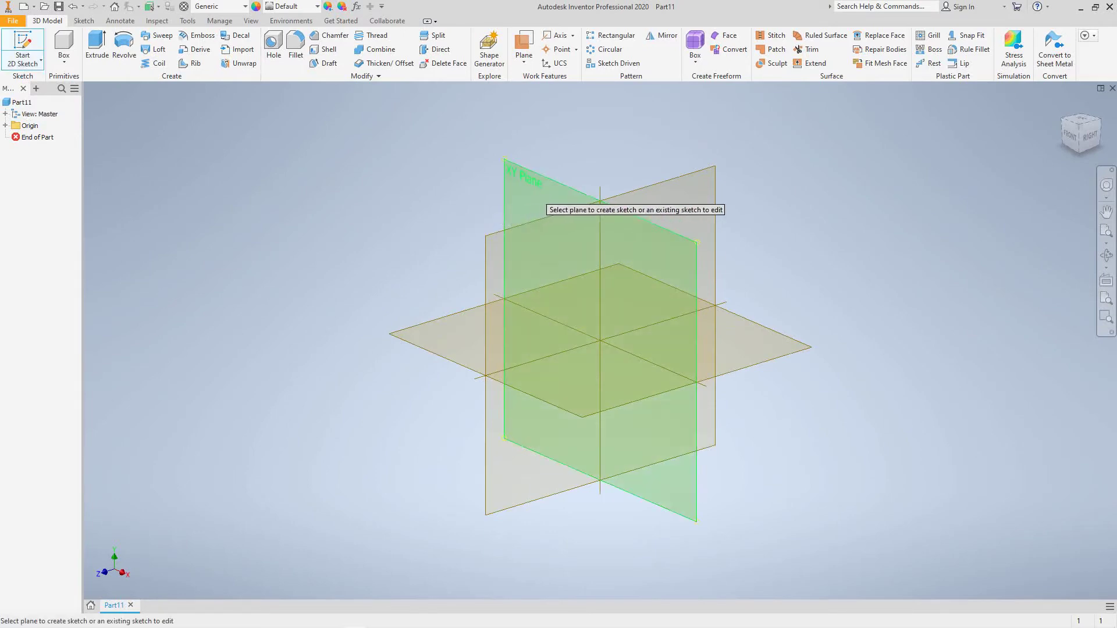
pyautogui.click(541, 198)
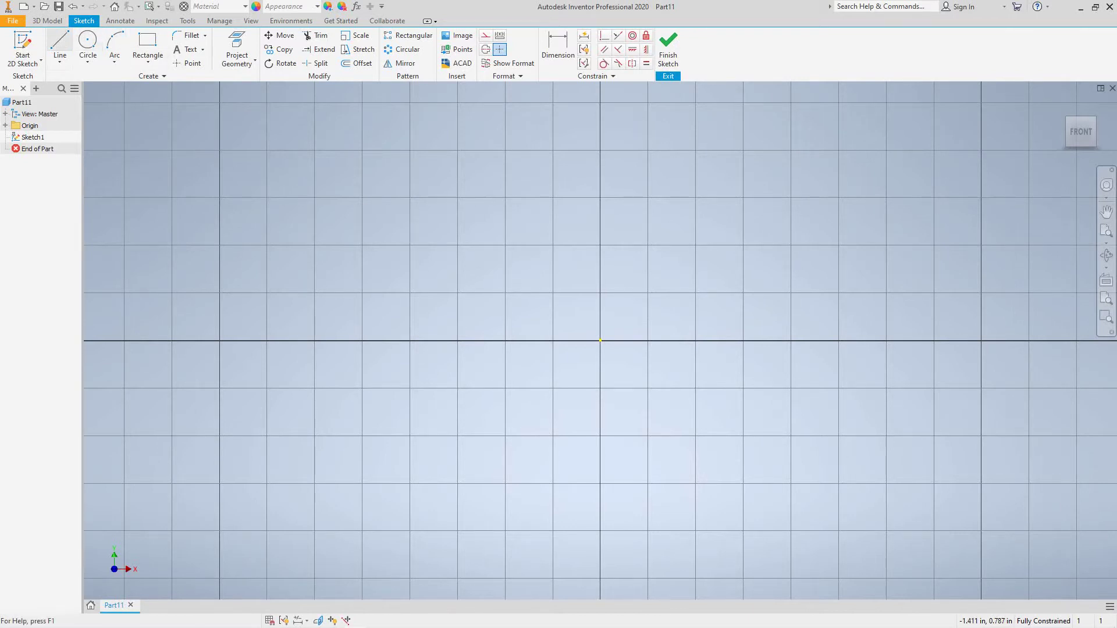
# Step: Draw a closed triangle around the origin from three lines, with a horizontal base about 1.51 in long and the apex right of the origin
pyautogui.click(60, 45)
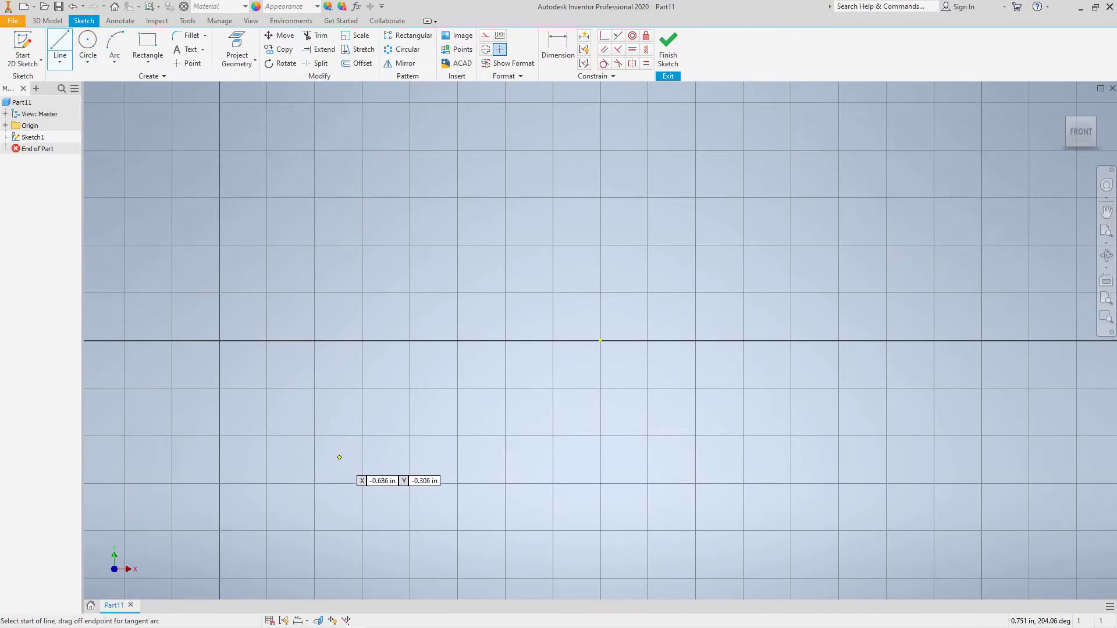
pyautogui.click(316, 464)
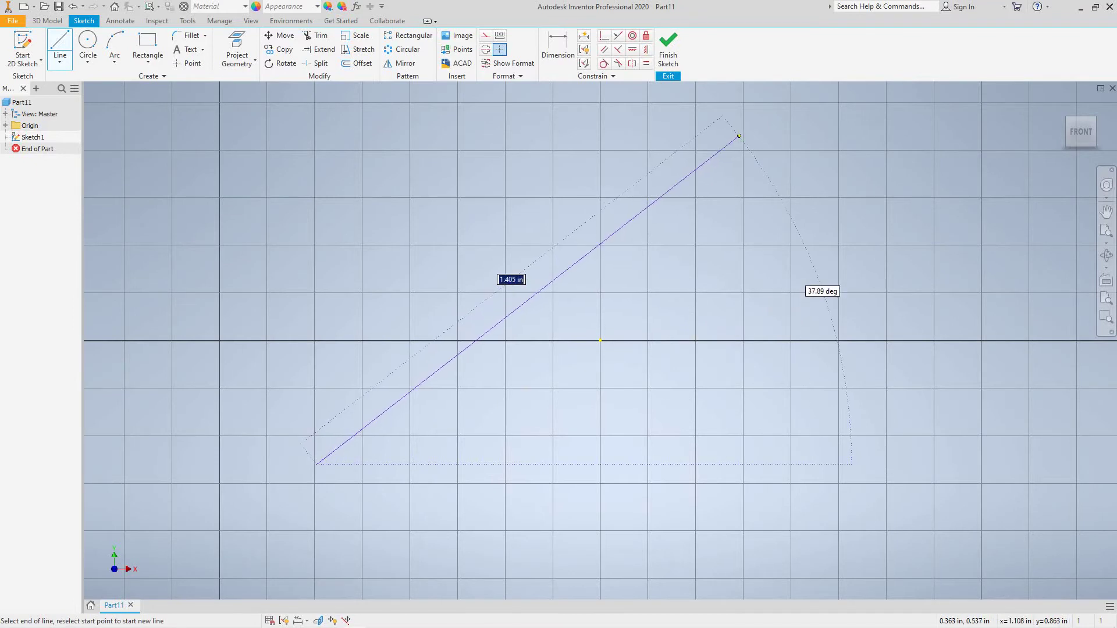
pyautogui.click(758, 122)
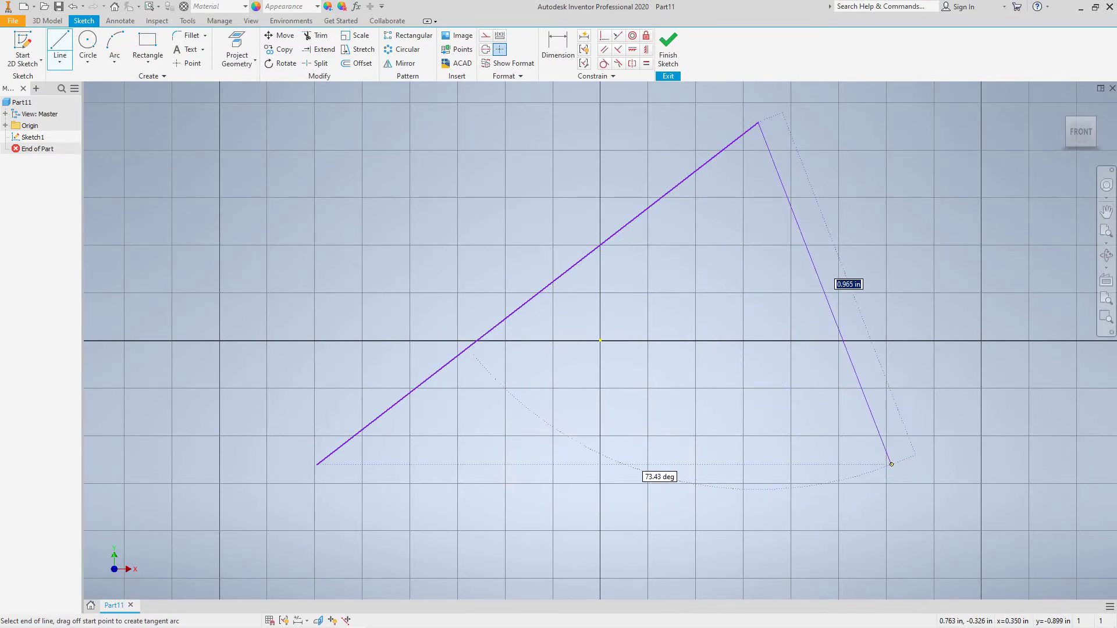
pyautogui.doubleClick(892, 463)
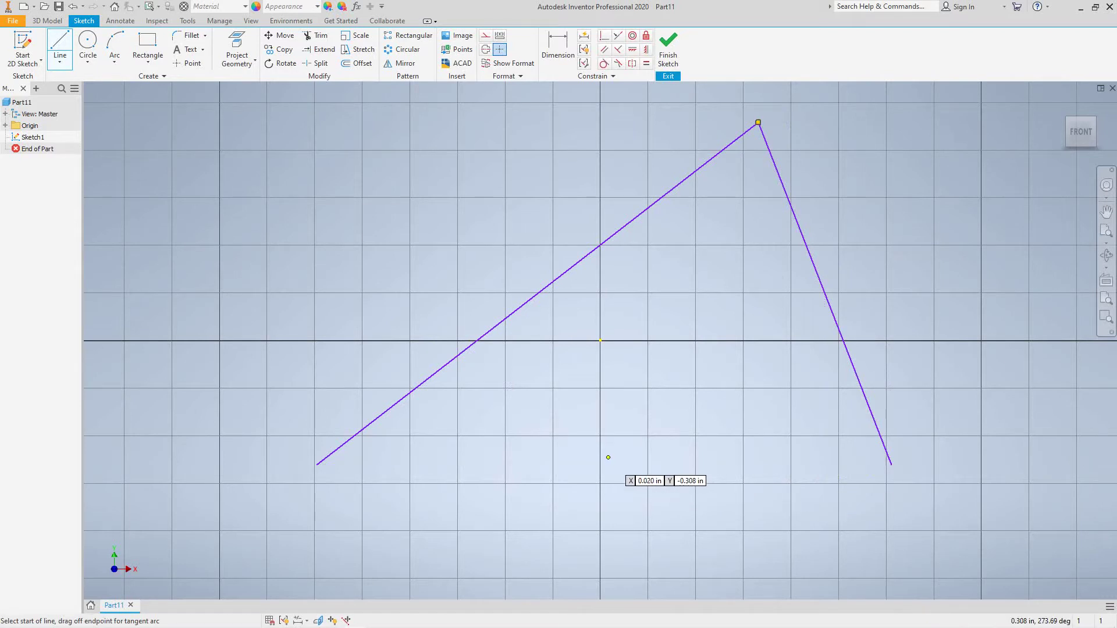
pyautogui.click(317, 465)
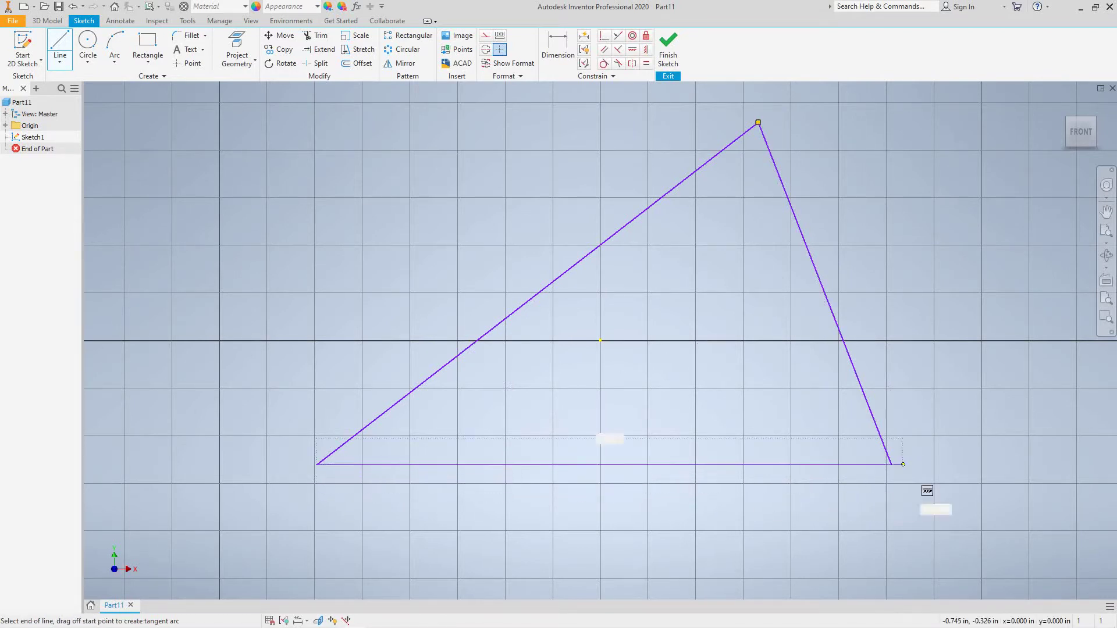
pyautogui.doubleClick(891, 464)
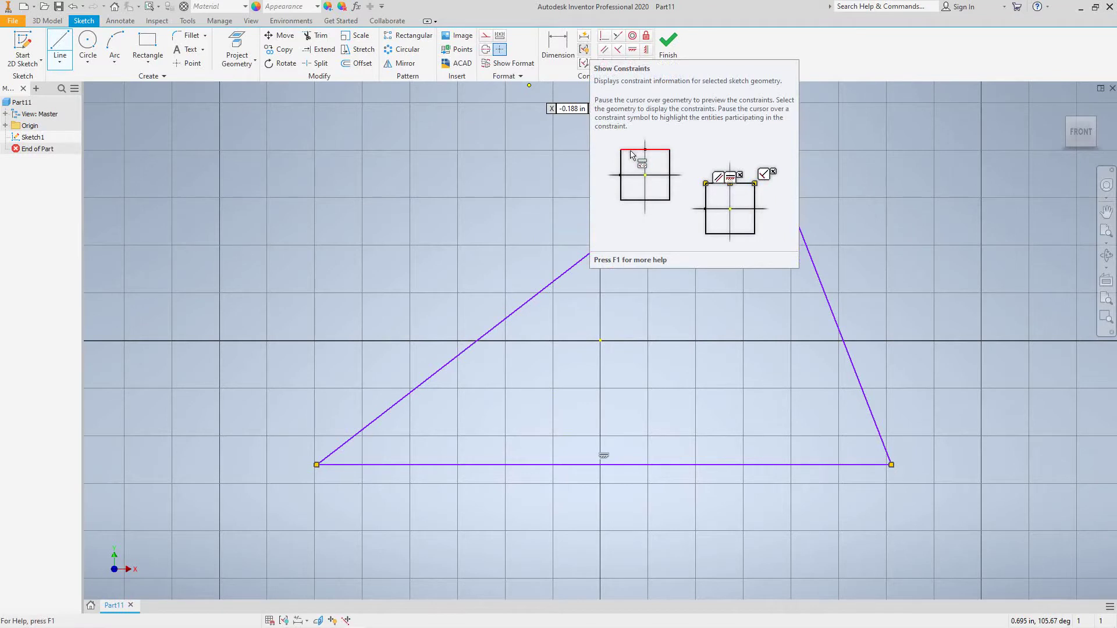
# Step: Show the constraints on the triangle's base line, inspect them, and hide all constraints again
pyautogui.click(584, 49)
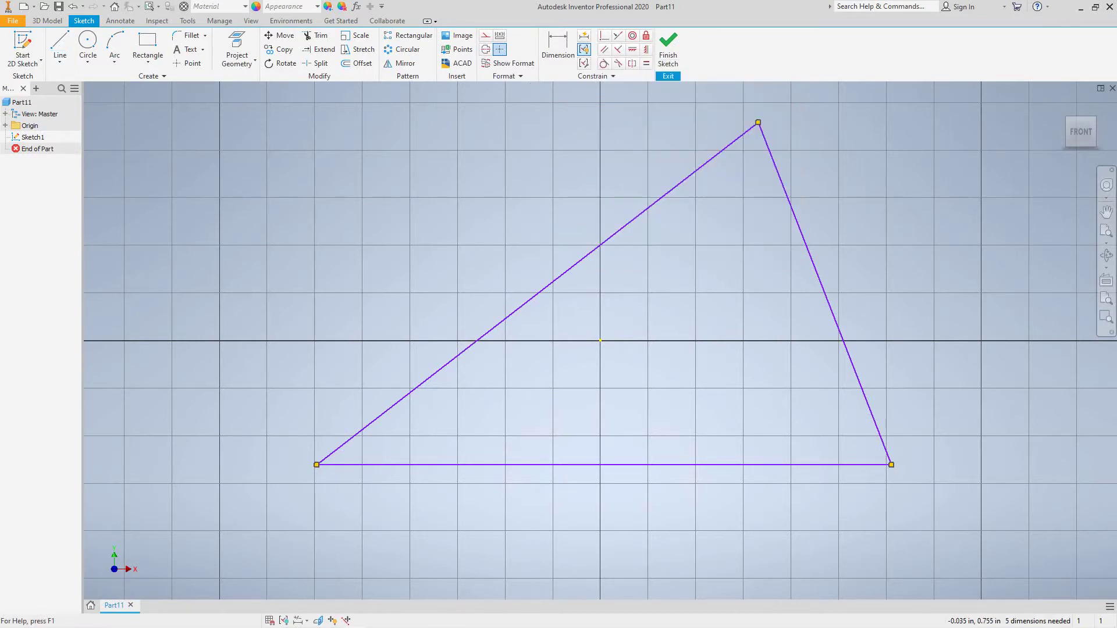
pyautogui.click(628, 464)
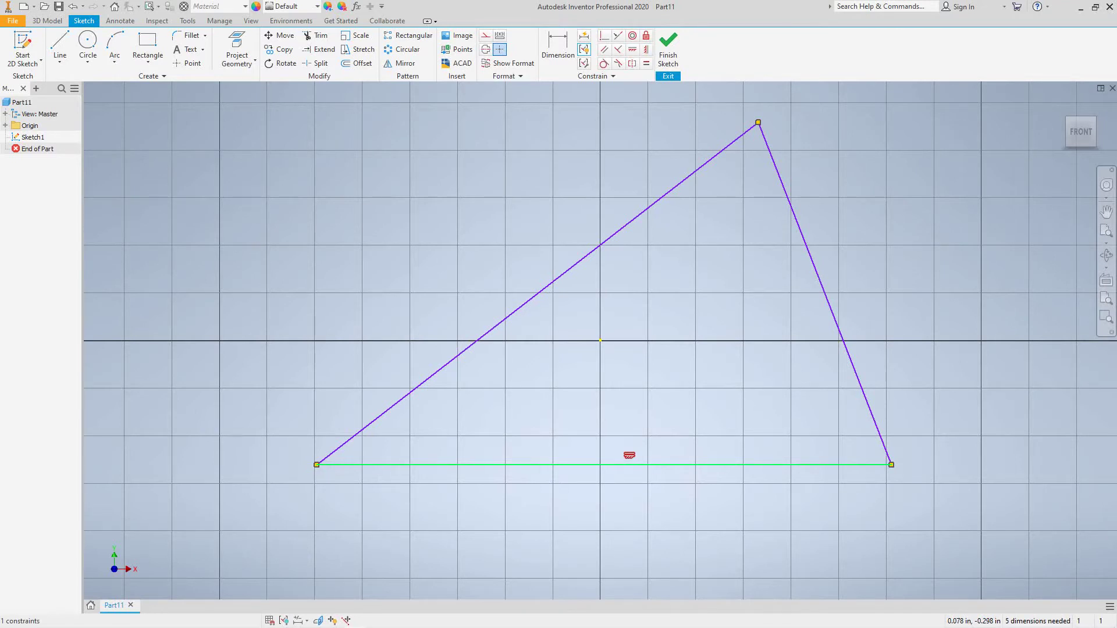
pyautogui.rightClick(630, 455)
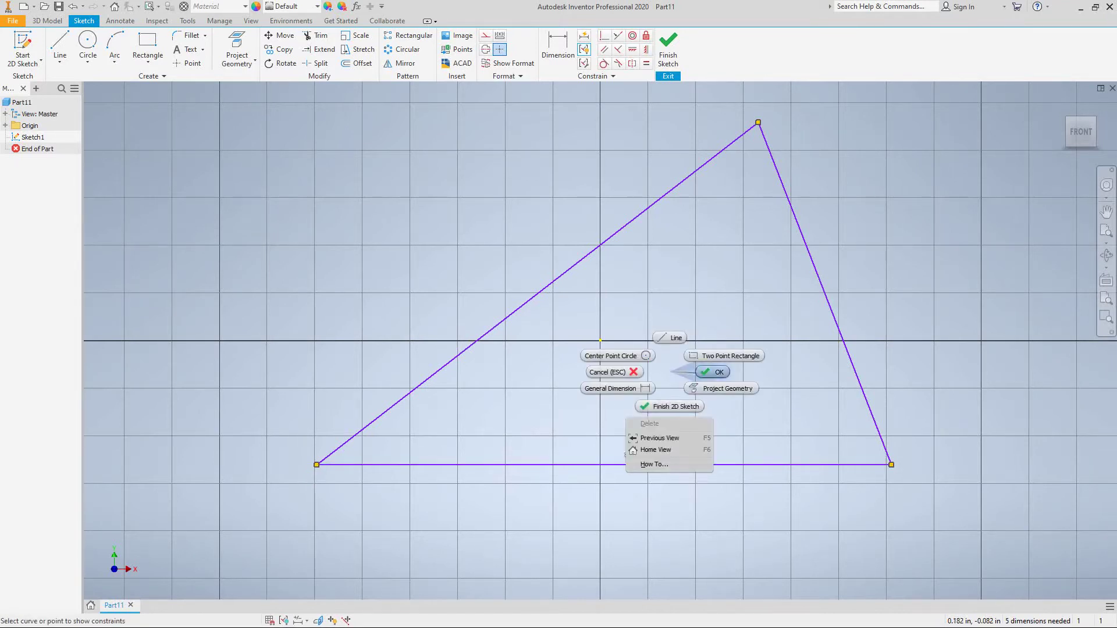
pyautogui.click(713, 372)
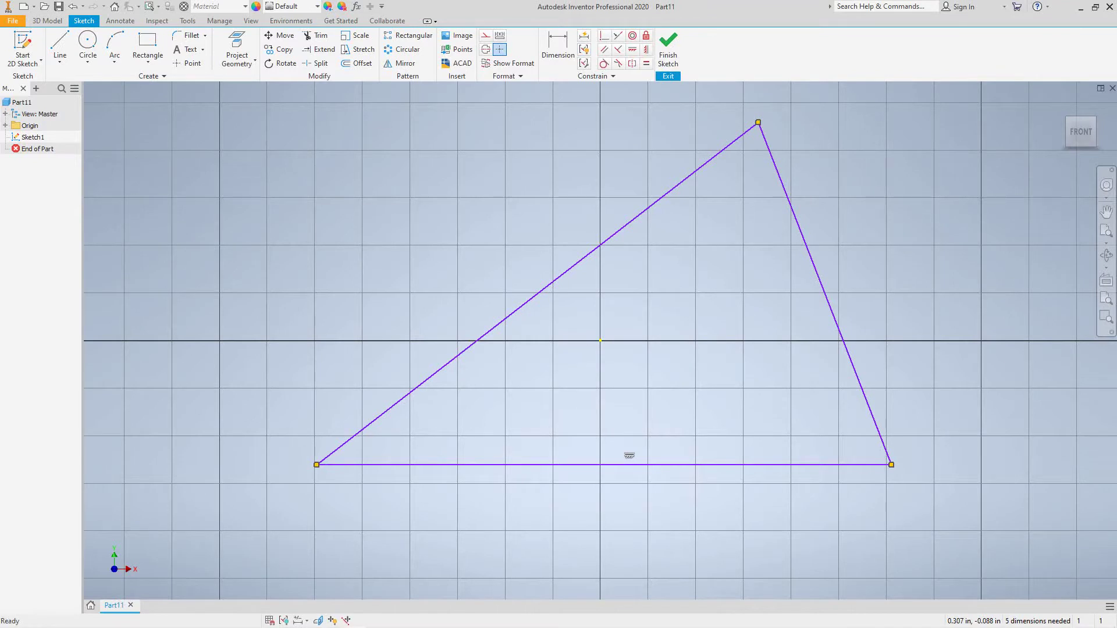
pyautogui.rightClick(629, 455)
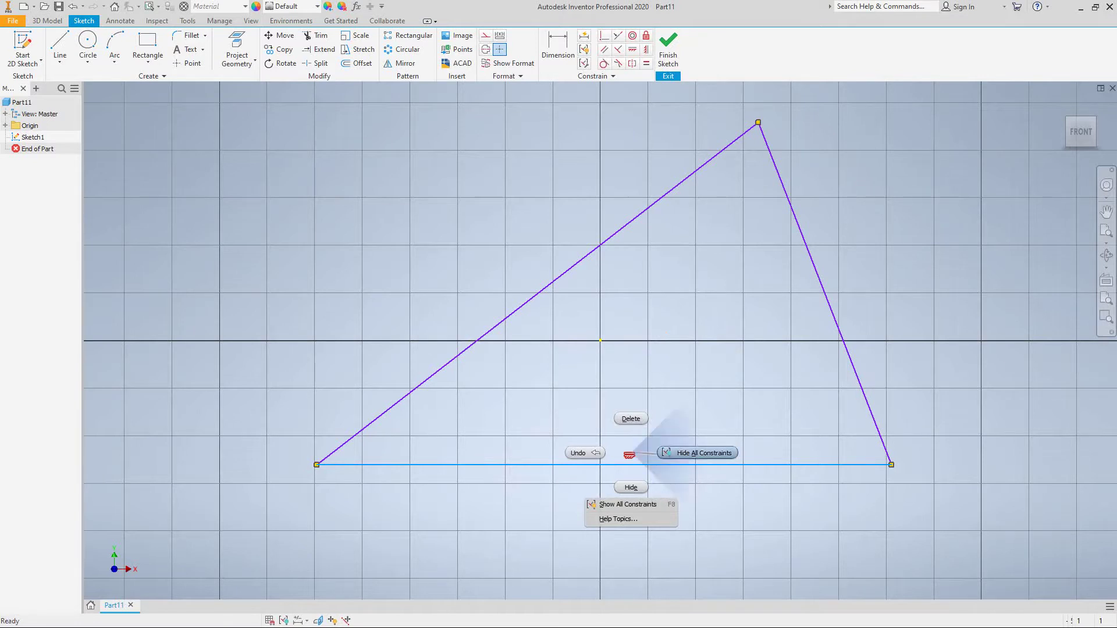
pyautogui.click(698, 453)
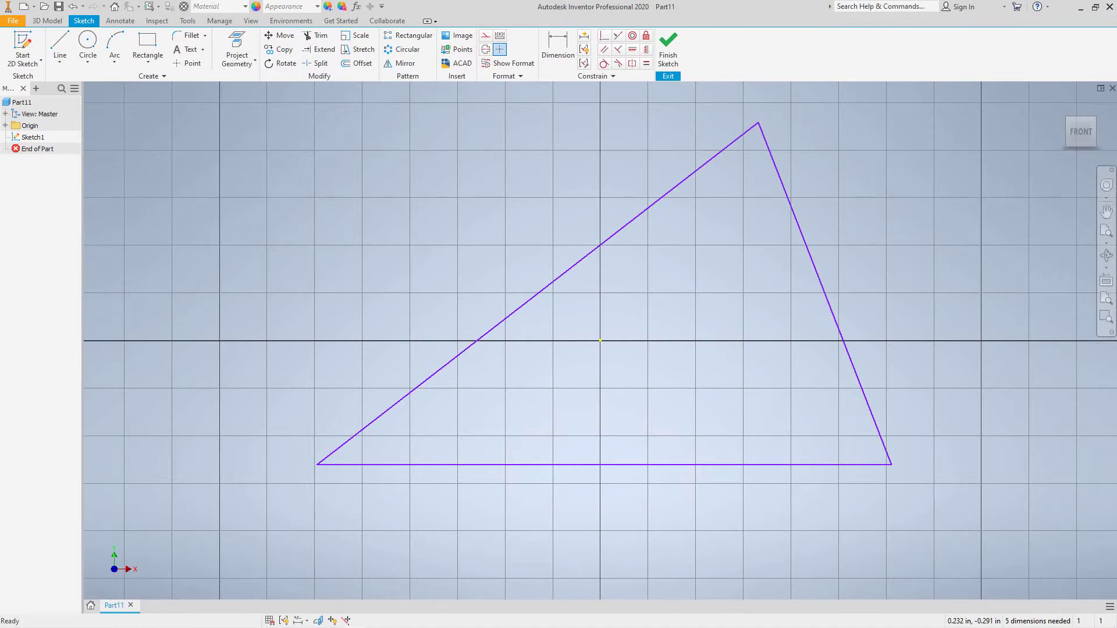
# Step: Dimension the length of the triangle's base, placing the dimension below the line
pyautogui.press('d')
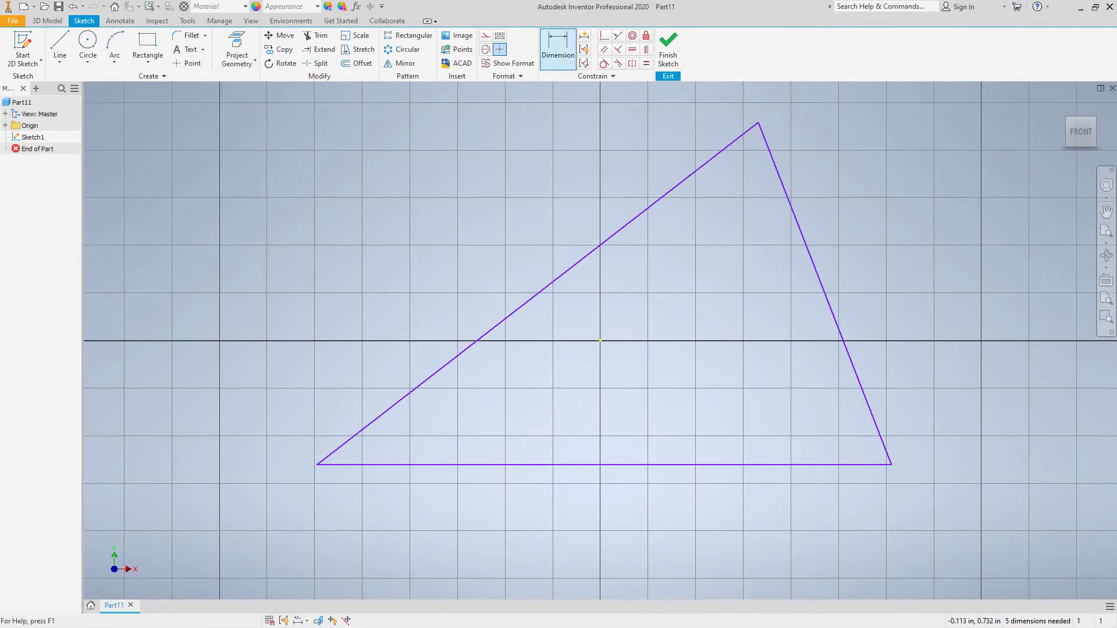
pyautogui.click(643, 464)
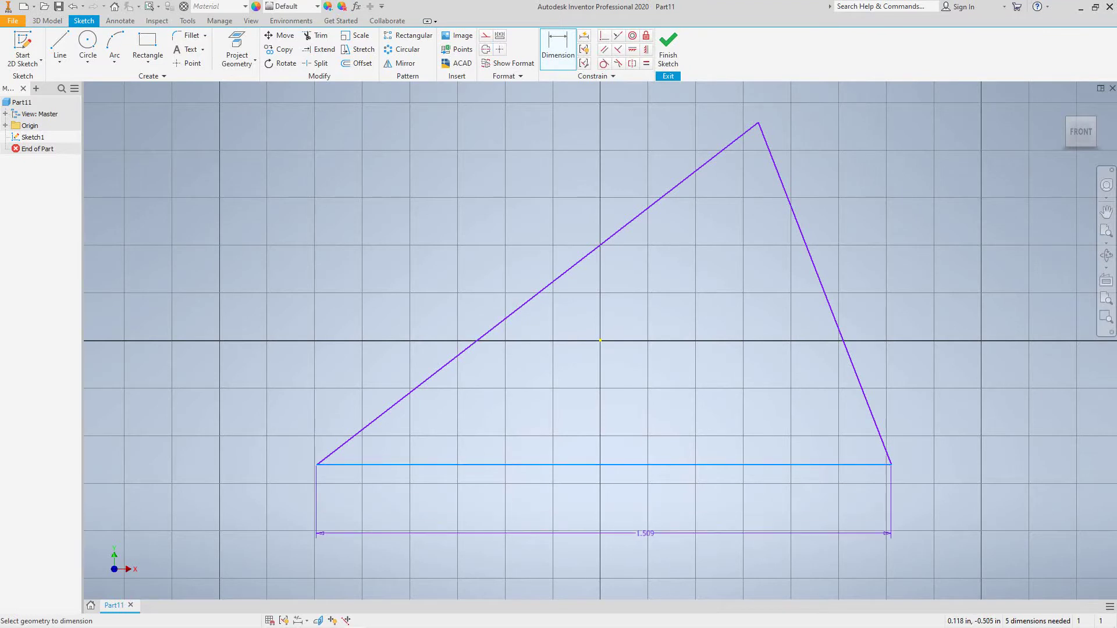
pyautogui.click(626, 534)
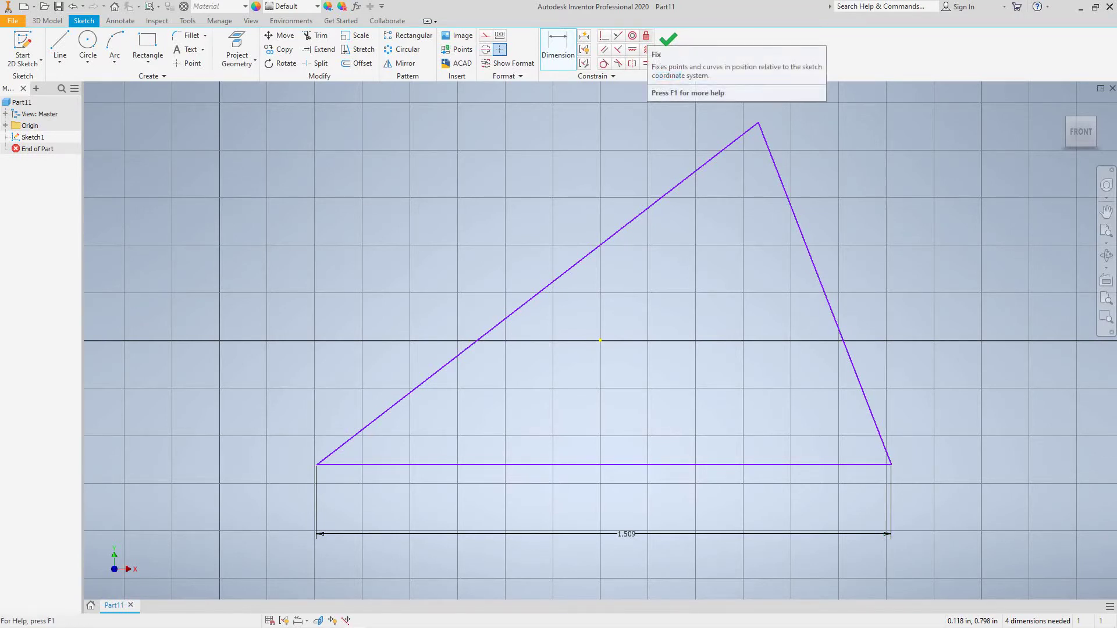
# Step: Try a Fix constraint on the triangle's lower-right corner and undo it
pyautogui.click(646, 35)
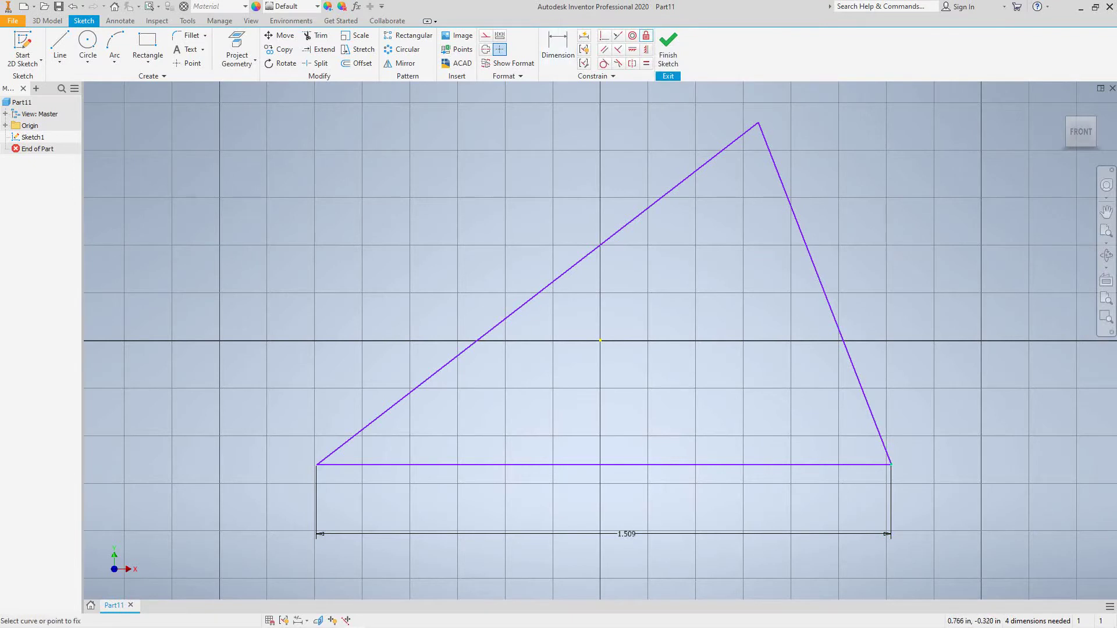
pyautogui.click(888, 464)
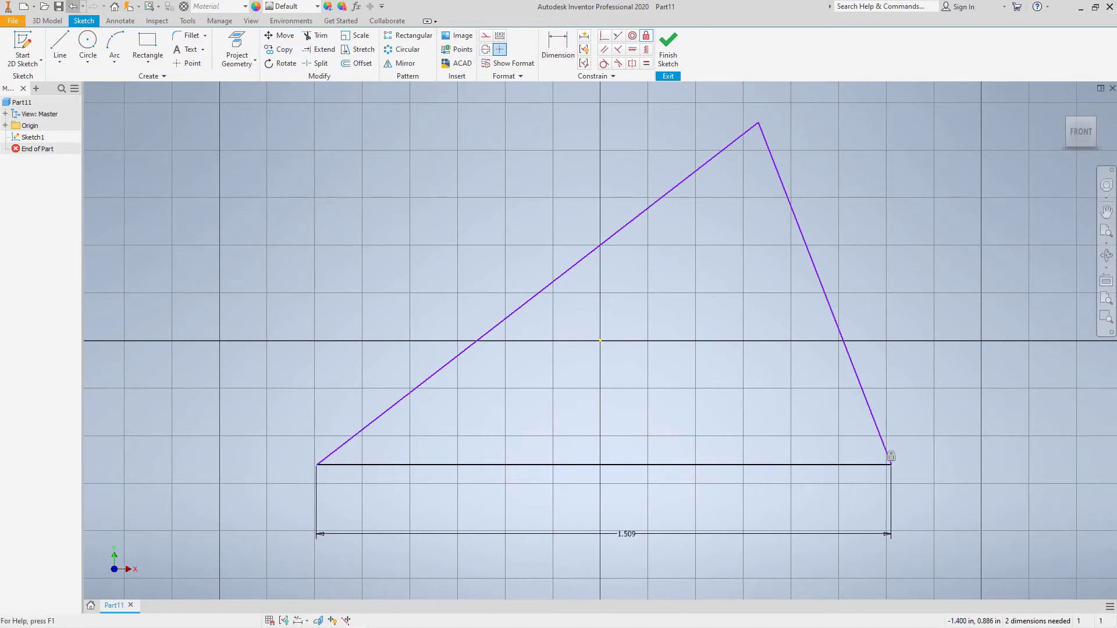
pyautogui.click(72, 5)
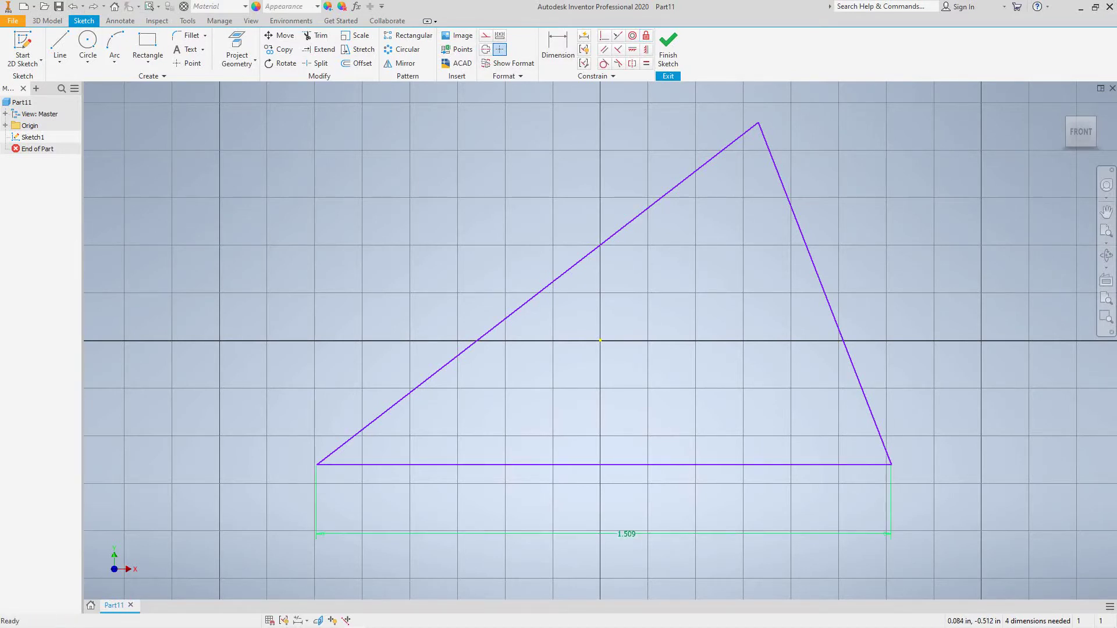
# Step: Try a base length of 3 in without any fixed corner and undo the dimension change
pyautogui.press('d')
pyautogui.click(627, 534)
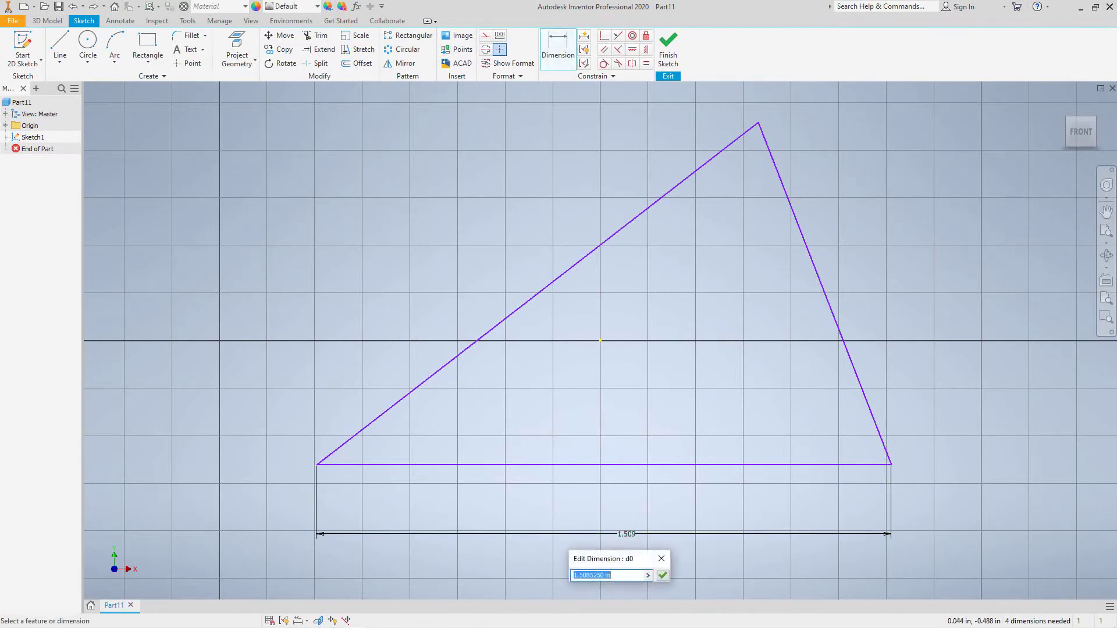
pyautogui.write('3')
pyautogui.press('Return')
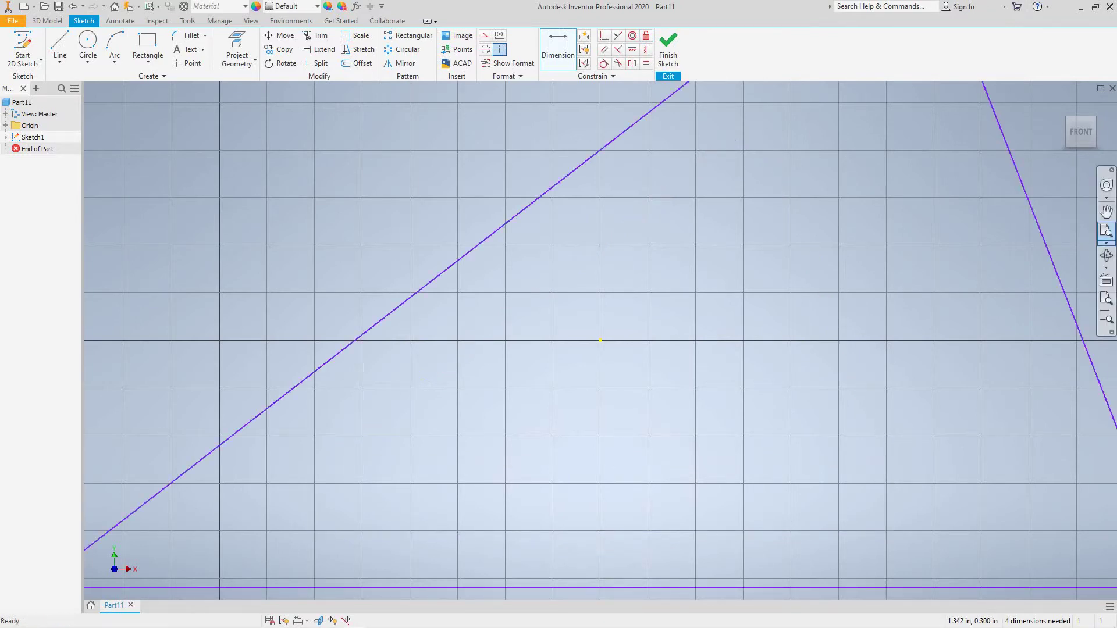
pyautogui.click(1106, 231)
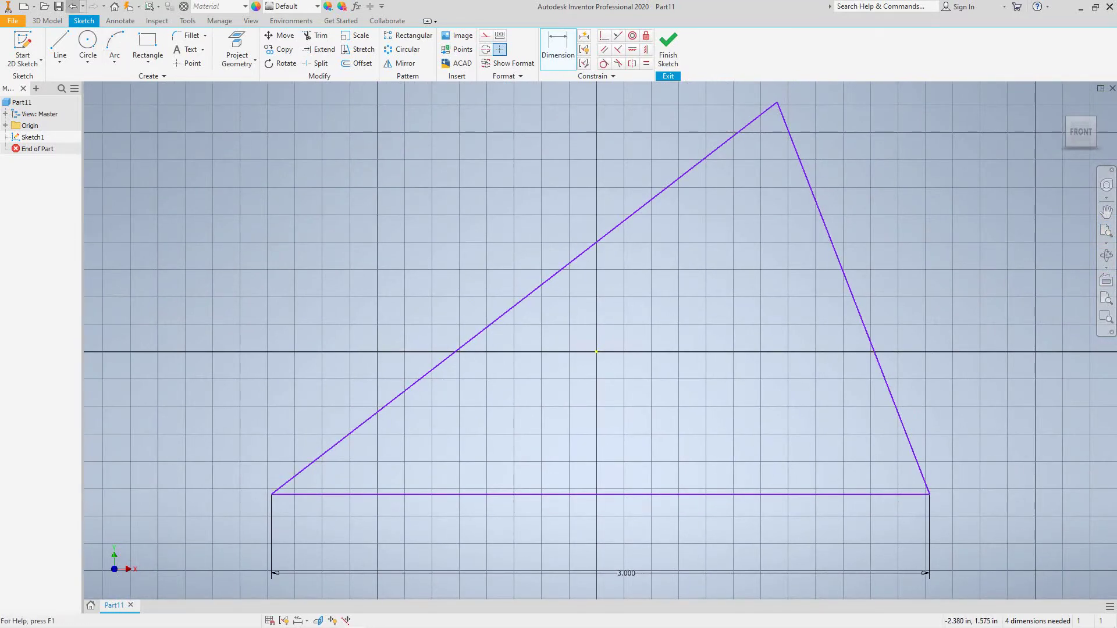
pyautogui.click(73, 6)
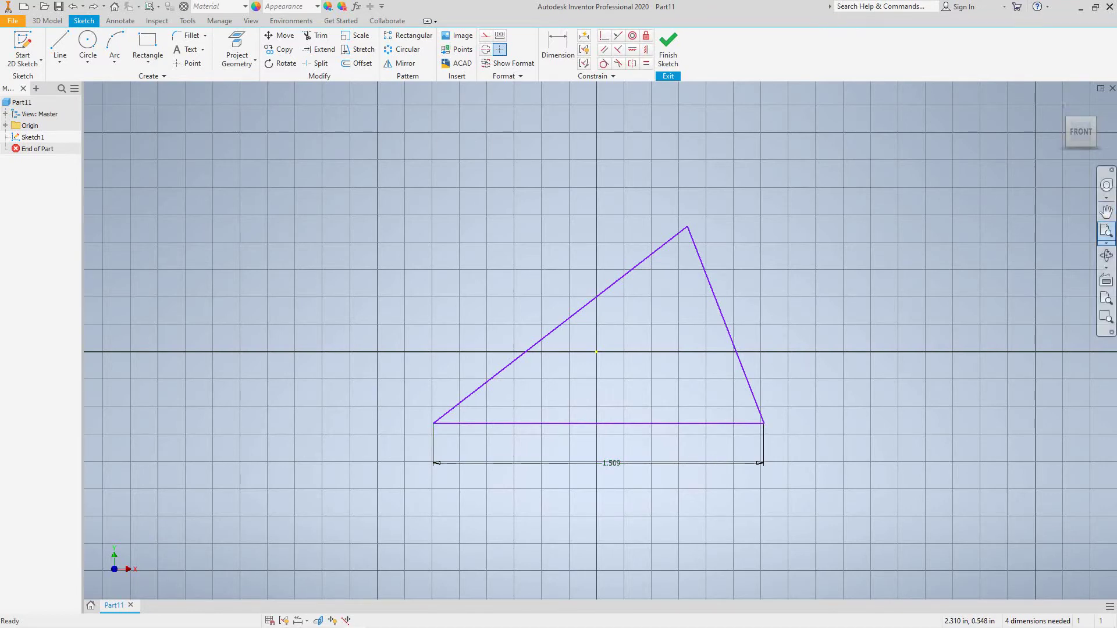
# Step: Apply a Fix constraint to the triangle's lower-right corner point
pyautogui.click(1106, 231)
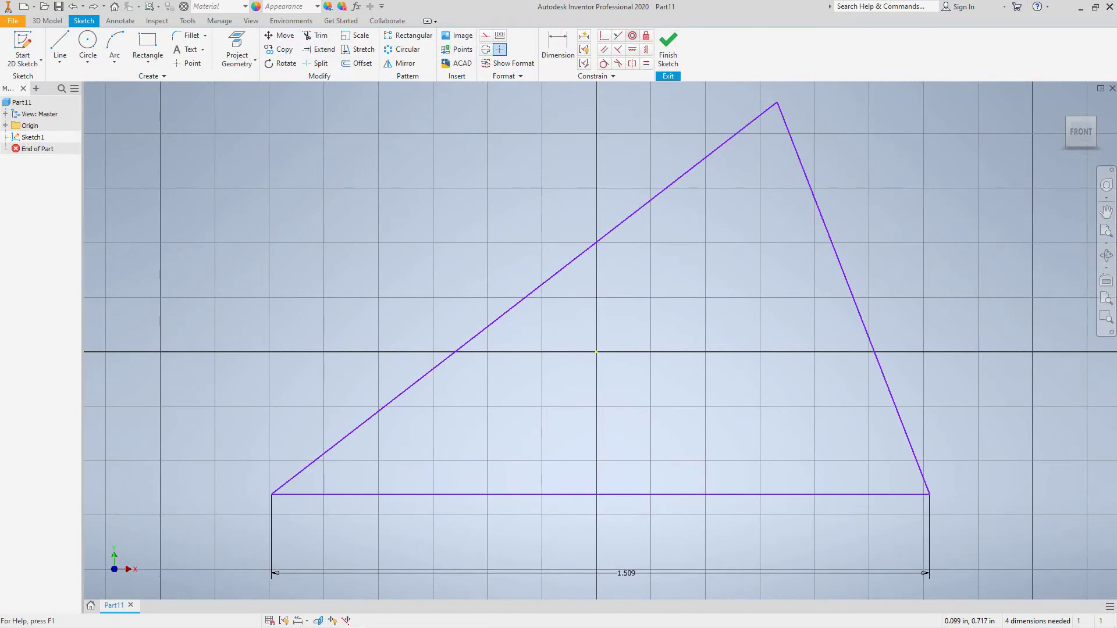
pyautogui.click(646, 35)
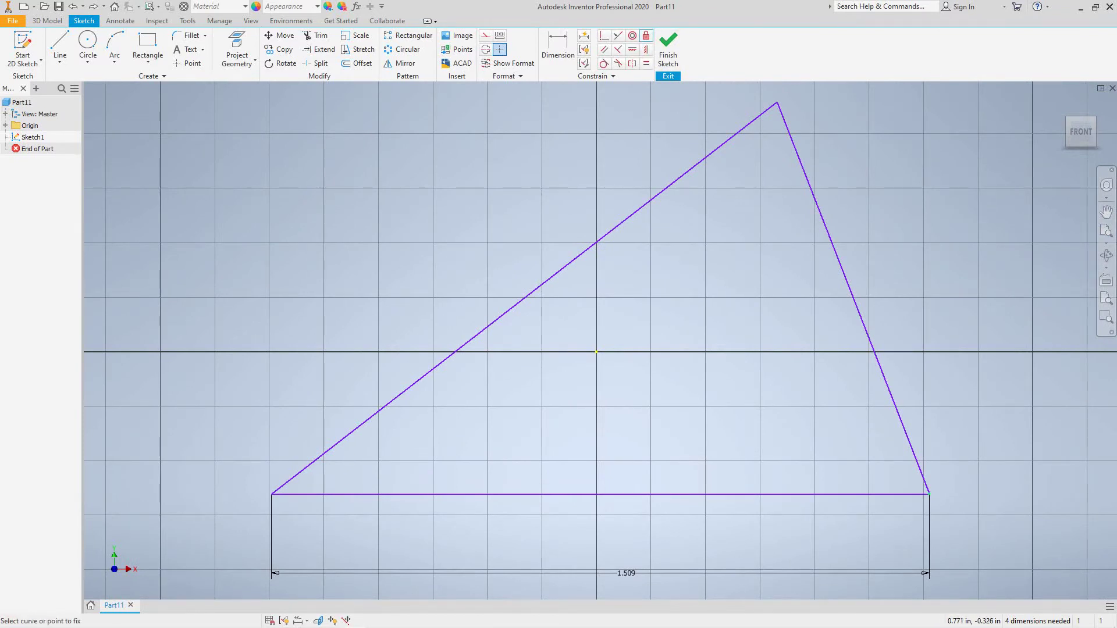
pyautogui.click(925, 494)
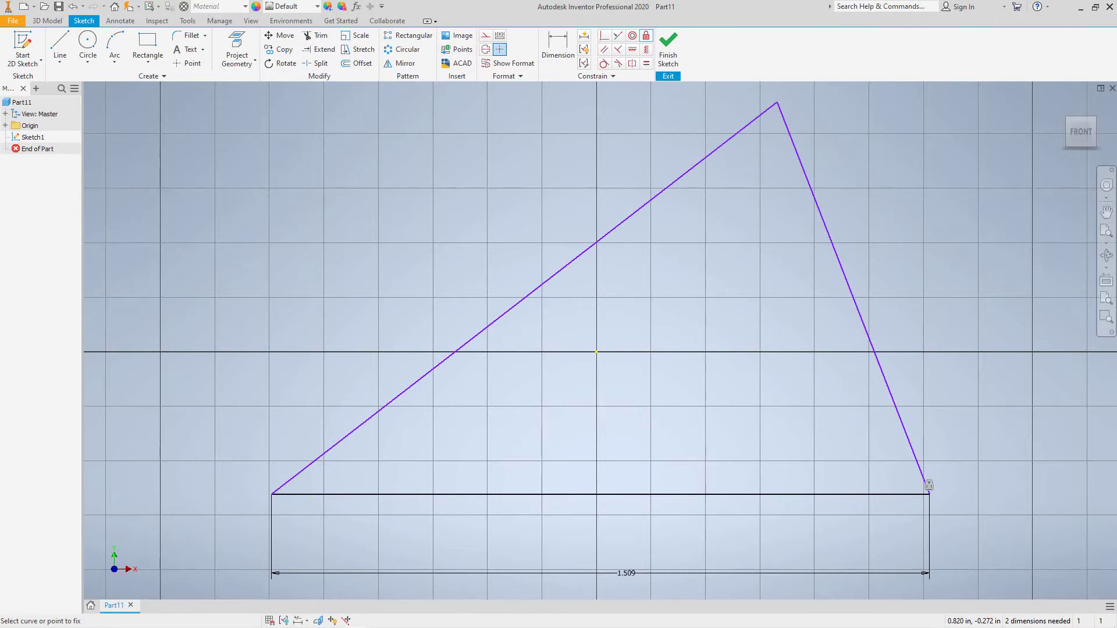
# Step: Set the triangle's base length to 3 in and fit the whole sketch in view
pyautogui.press('d')
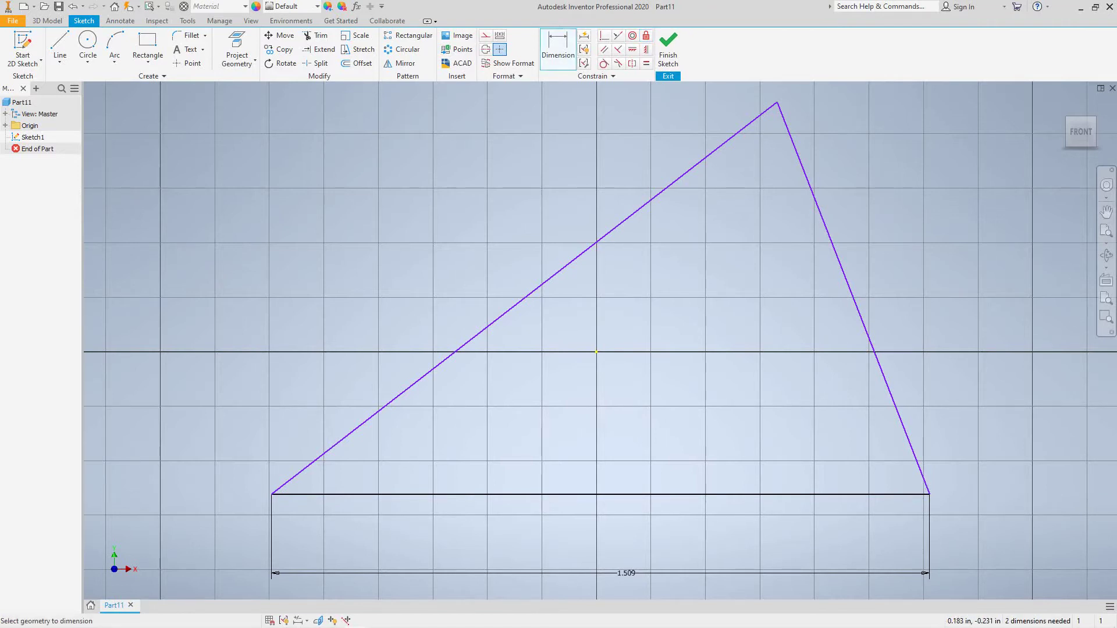
pyautogui.click(629, 567)
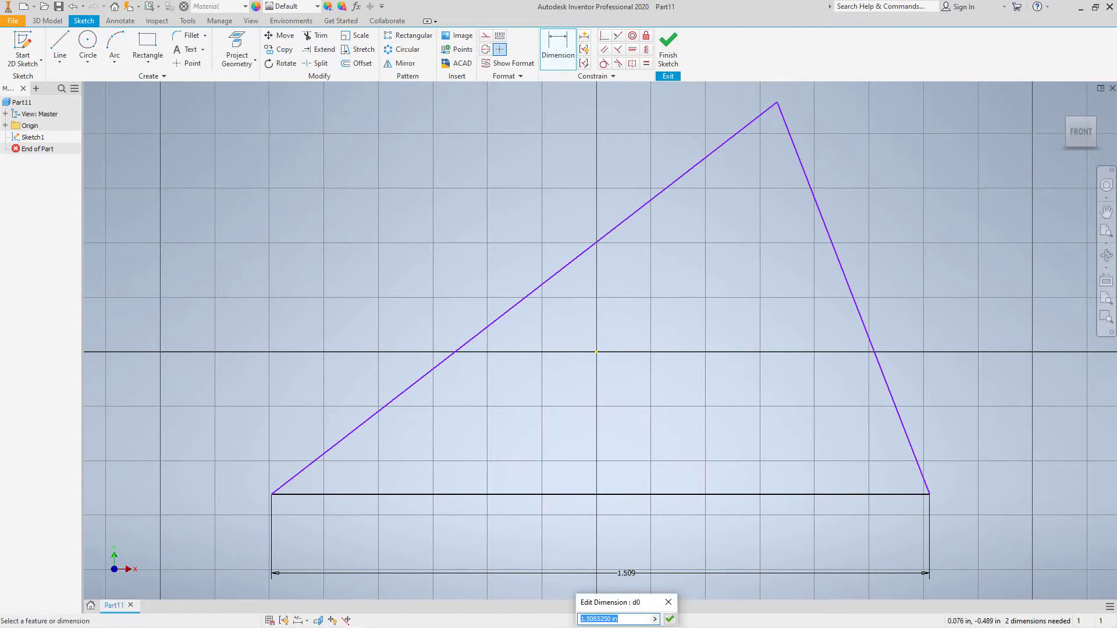
pyautogui.write('3')
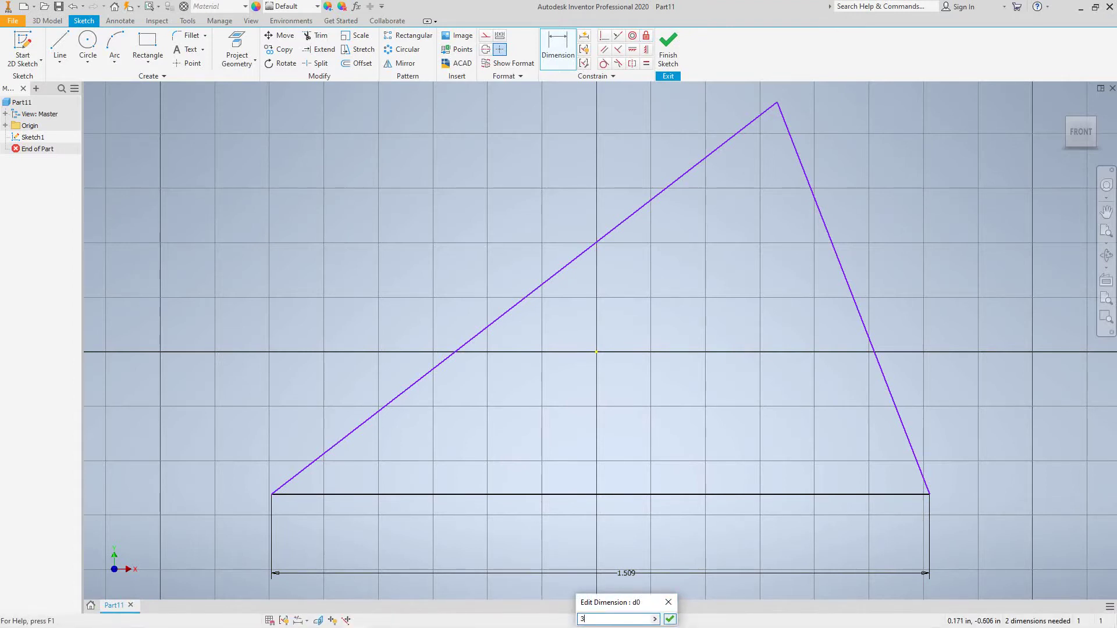
pyautogui.press('Return')
pyautogui.scroll(5, 711, 480)
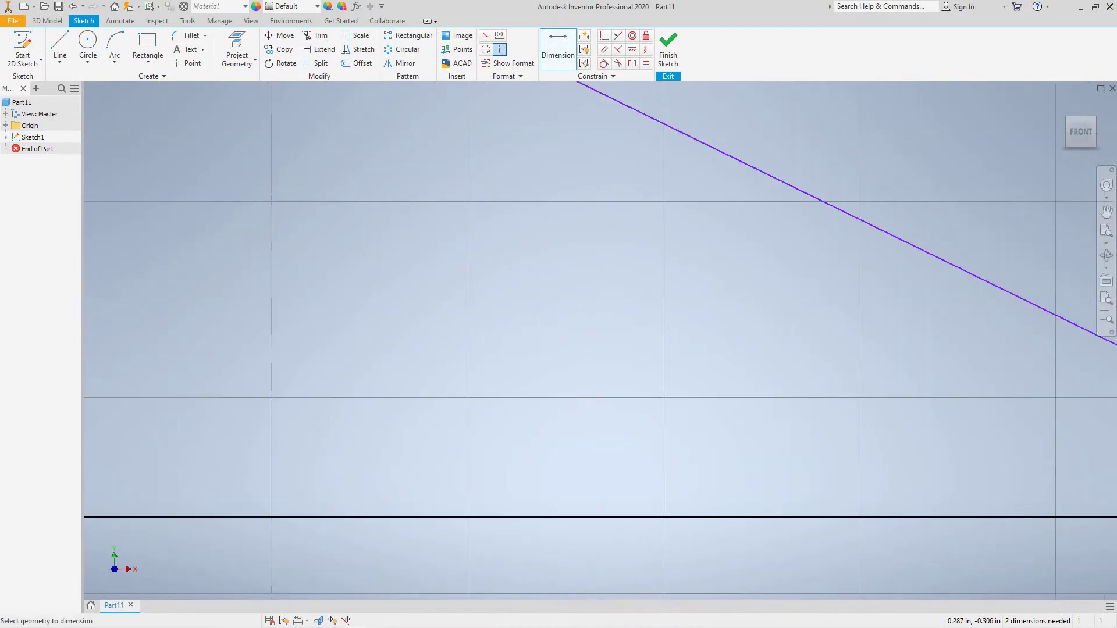
pyautogui.scroll(-5, 601, 340)
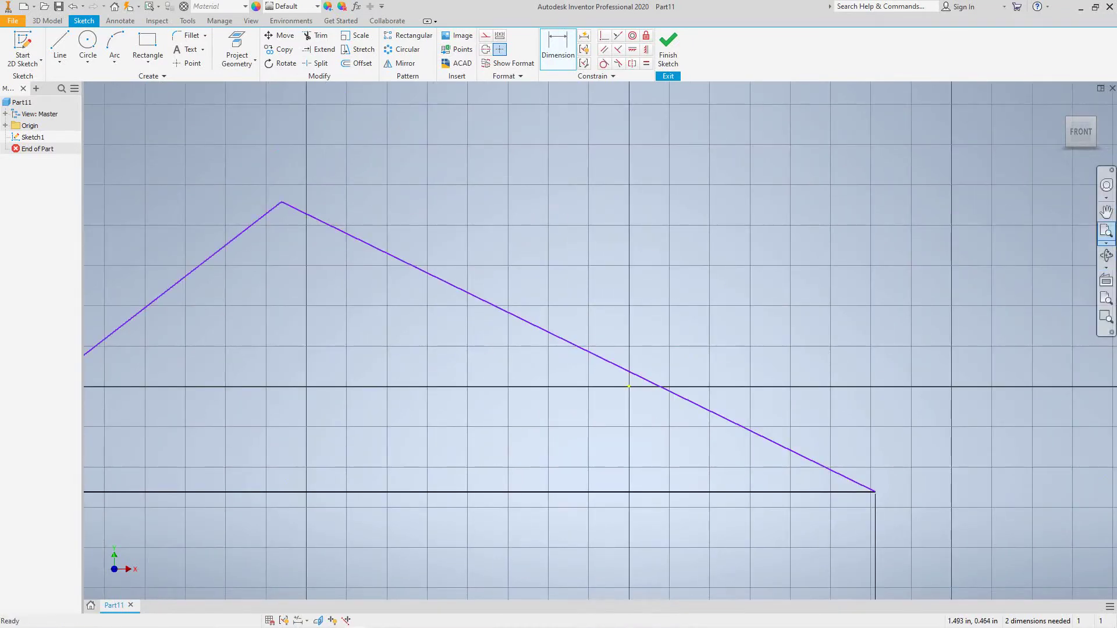
pyautogui.click(1106, 231)
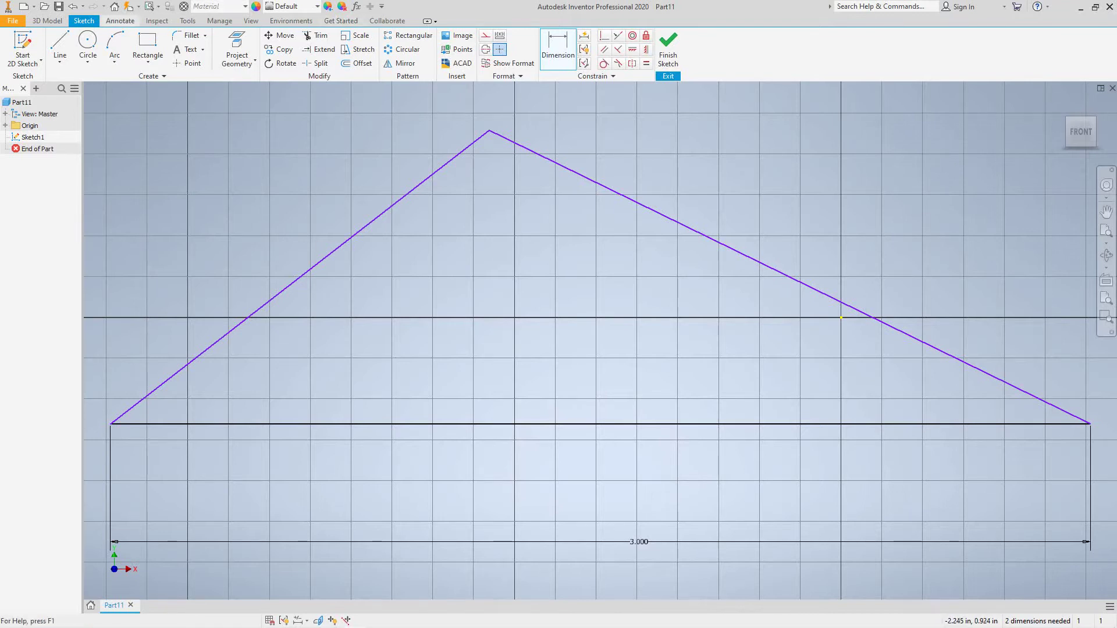
# Step: Undo the last base length change and apply a Vertical constraint to the triangle's right side
pyautogui.hotkey('ctrl', 'z')
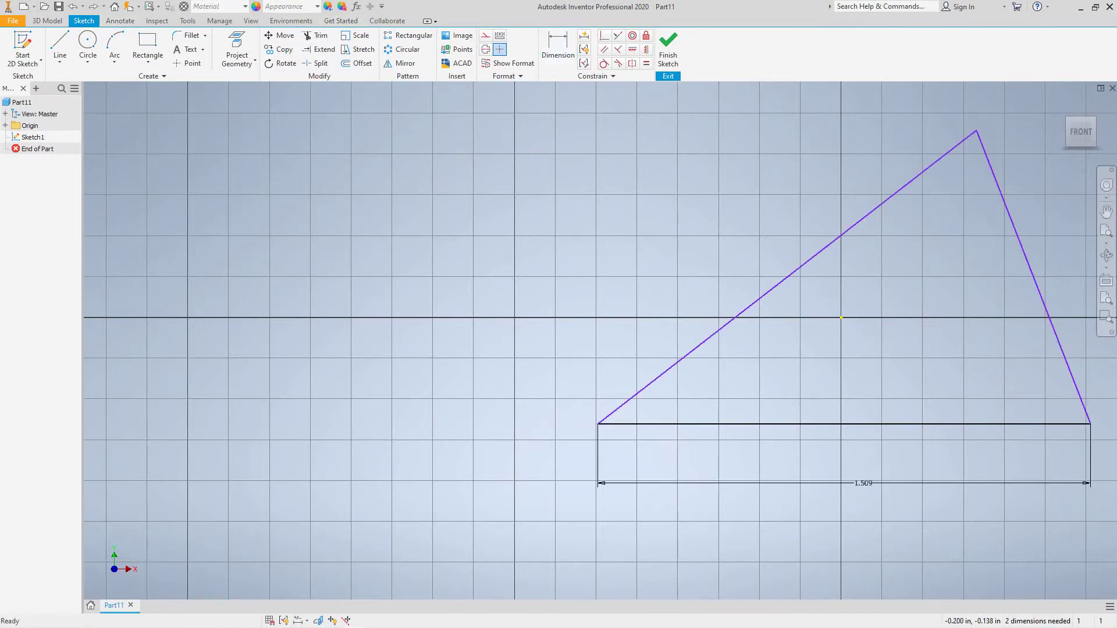
pyautogui.click(1107, 231)
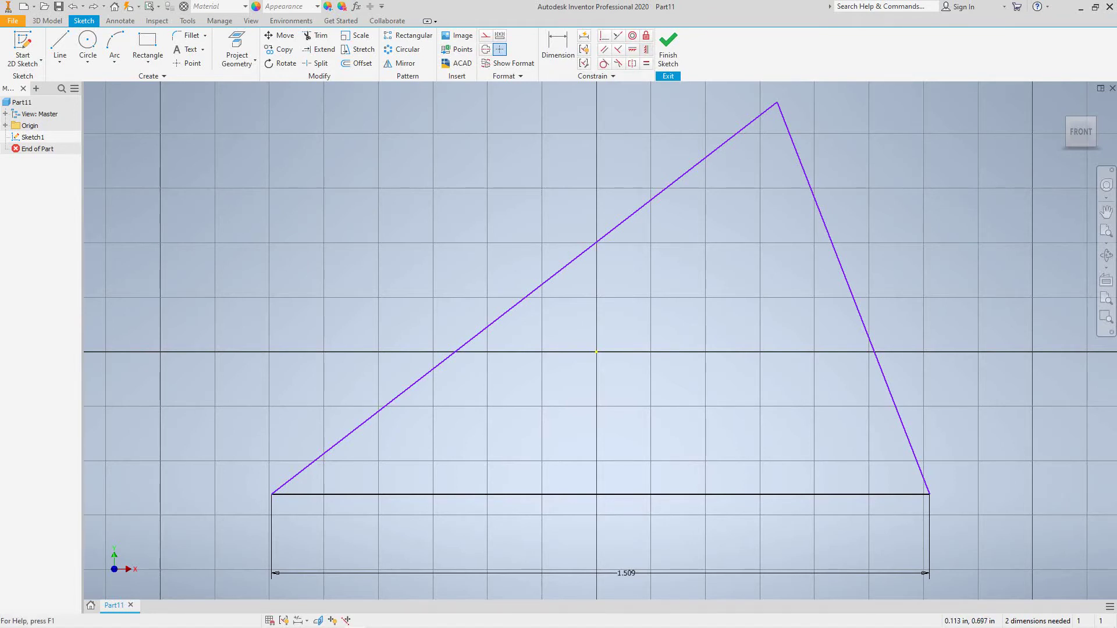
pyautogui.click(646, 49)
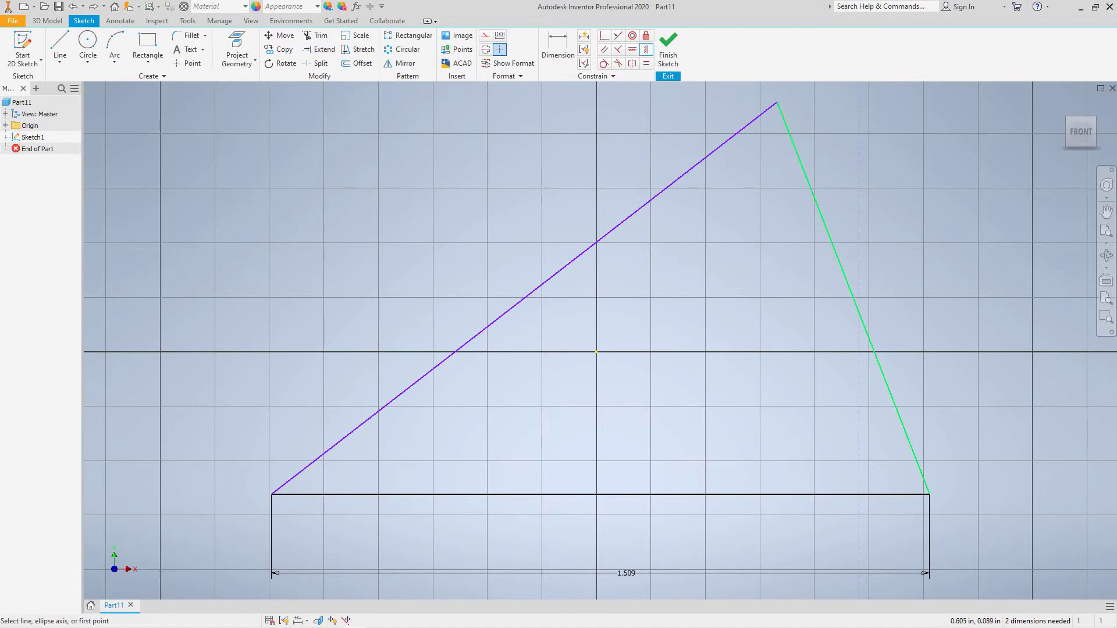
pyautogui.click(868, 335)
pyautogui.moveTo(938, 283); pyautogui.dragTo(913, 302, button='middle')
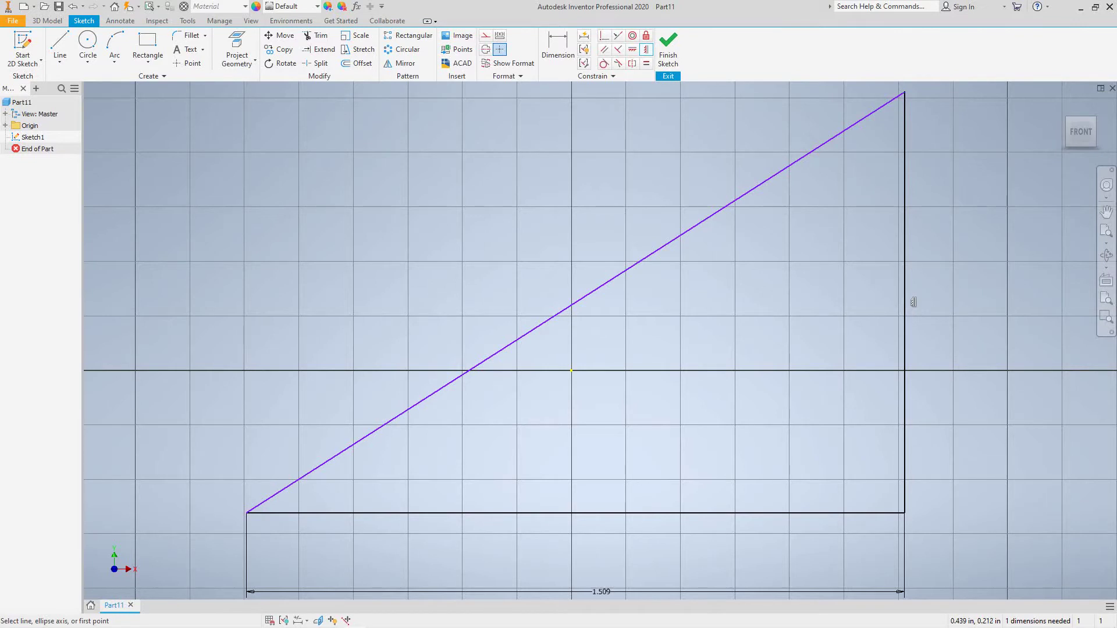
# Step: Show all sketch constraints and examine the coincident constraint at the triangle's upper corner
pyautogui.rightClick(763, 280)
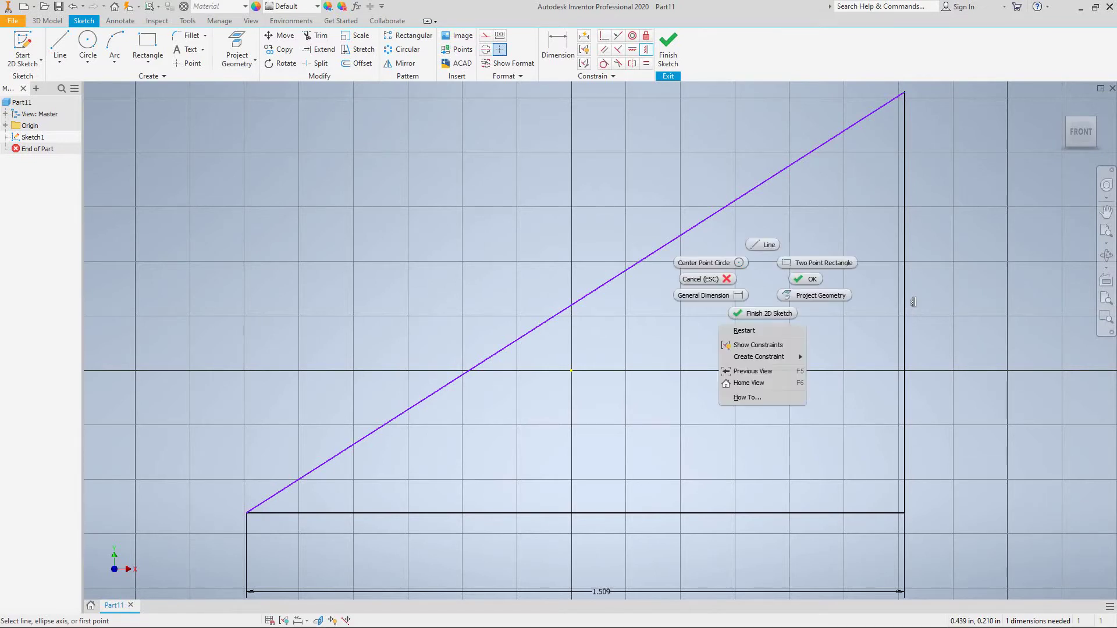
pyautogui.click(774, 346)
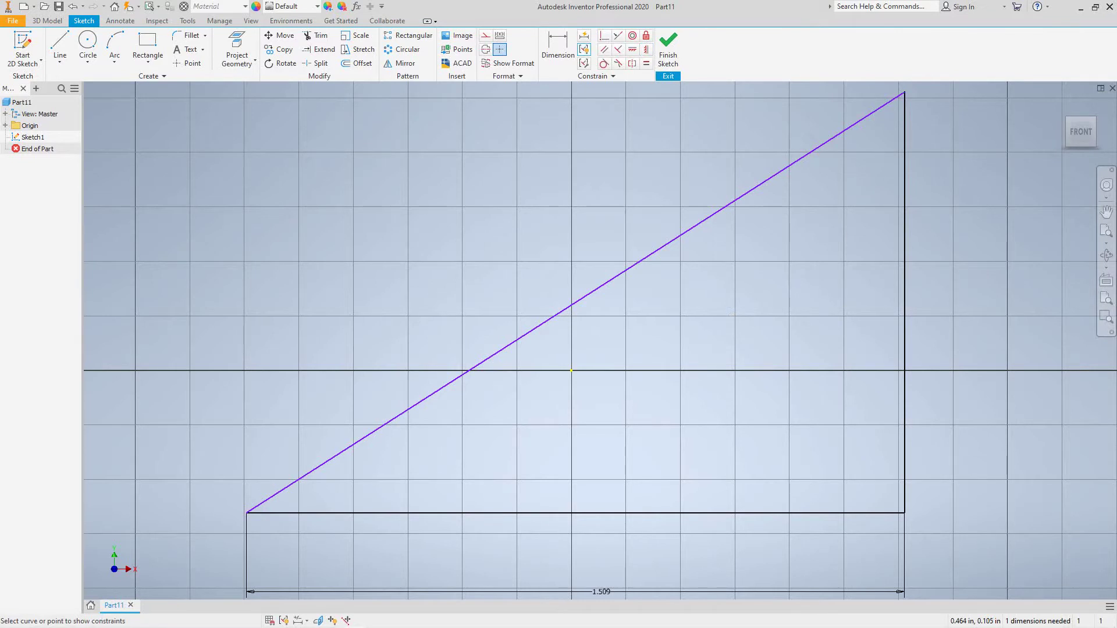
pyautogui.press('F8')
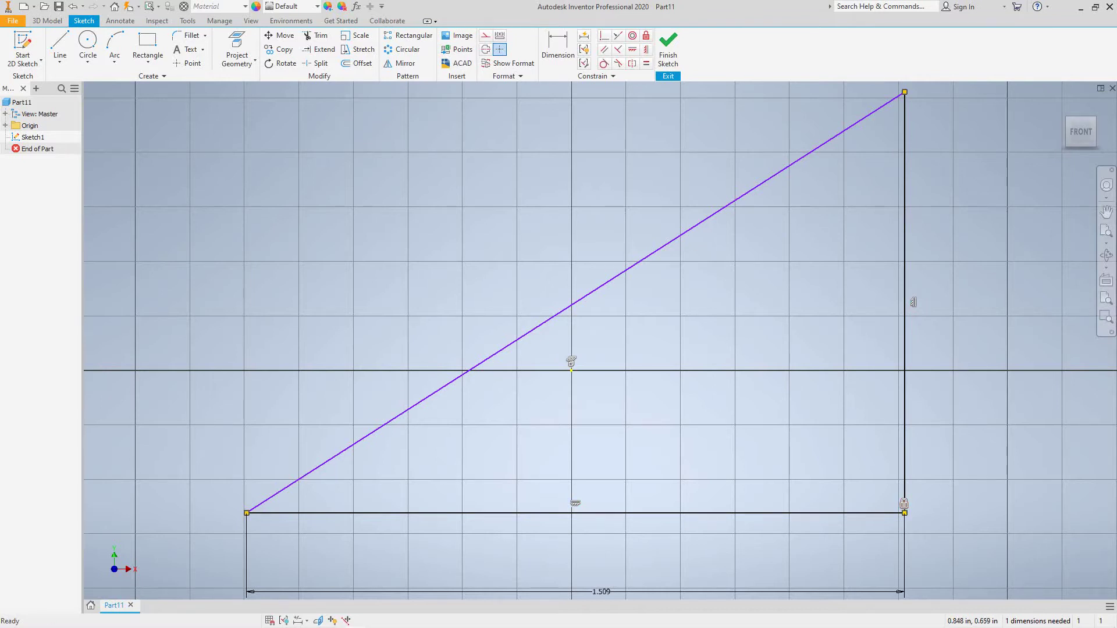
pyautogui.moveTo(903, 104); pyautogui.dragTo(882, 217, button='middle')
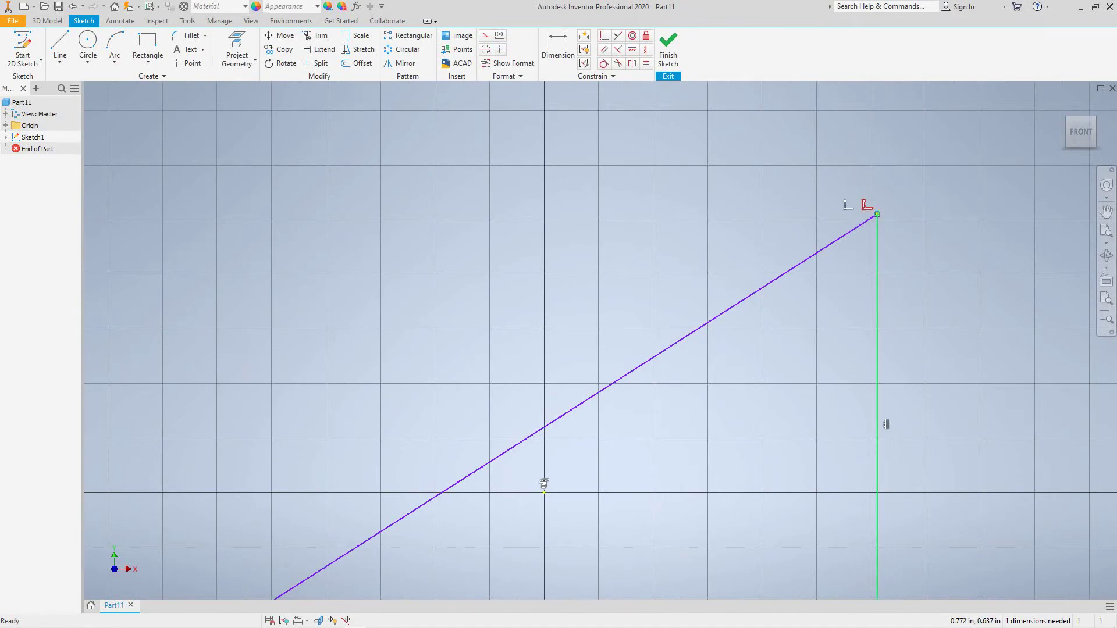
pyautogui.moveTo(886, 424)
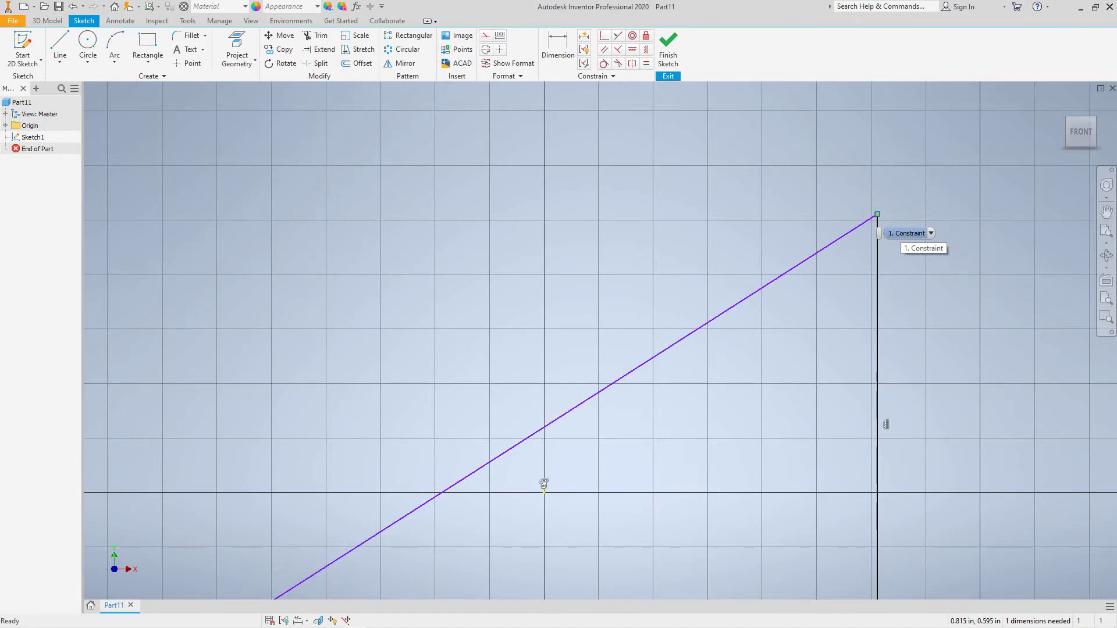
pyautogui.moveTo(886, 424); pyautogui.dragTo(797, 351, button='middle')
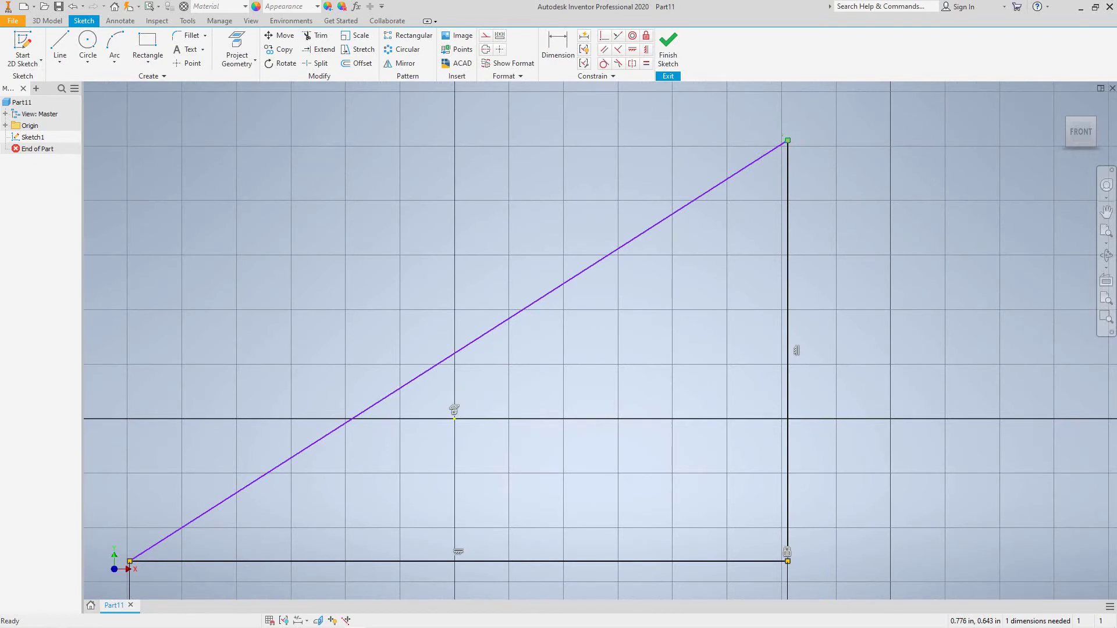
# Step: Test the triangle's remaining freedom by moving its upper corner slightly upward along the vertical side
pyautogui.moveTo(788, 140)
pyautogui.mouseDown()
pyautogui.moveTo(787, 291)
pyautogui.moveTo(788, 132)
pyautogui.mouseUp()
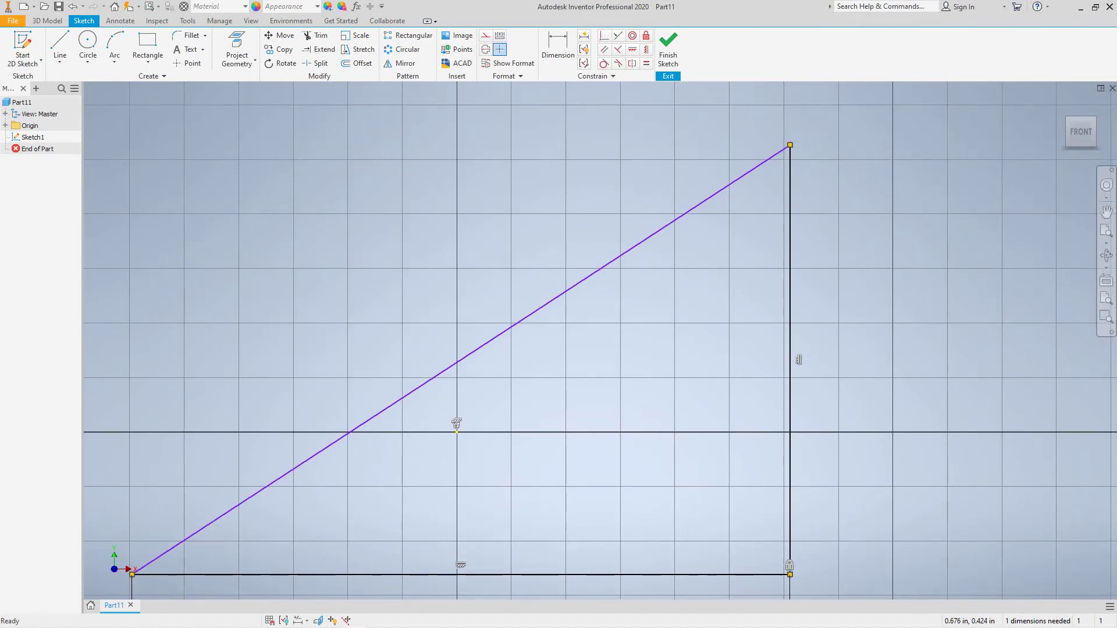
pyautogui.scroll(2, 262, 572)
pyautogui.scroll(-5, 262, 564)
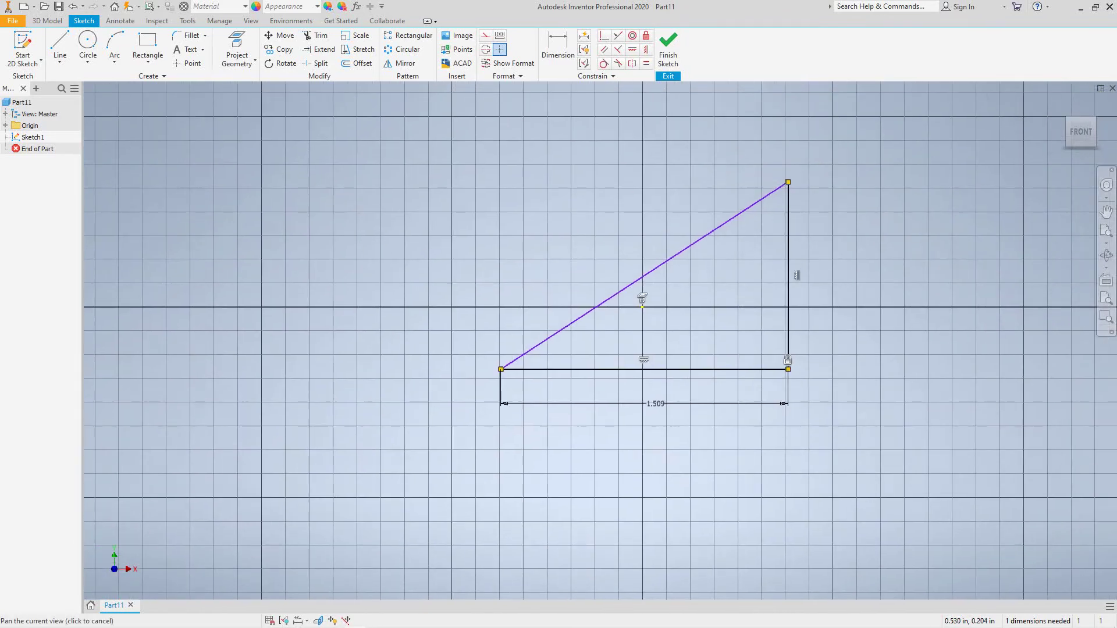
pyautogui.scroll(3, 757, 244)
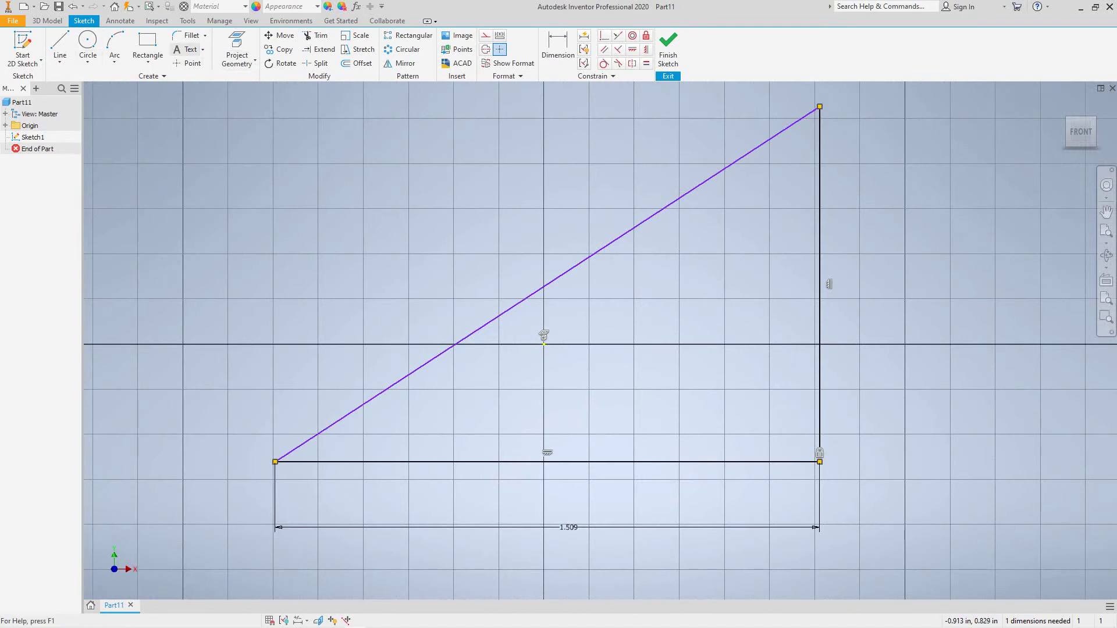
# Step: Add an angle dimension between the sloped side and the base, and set it to 45 degrees
pyautogui.click(558, 46)
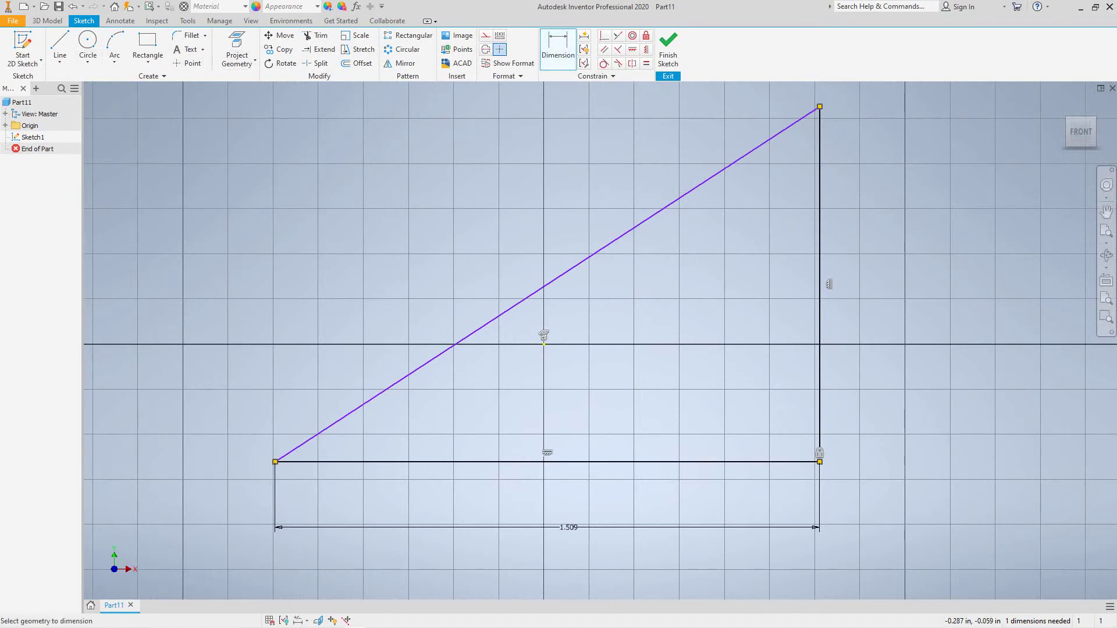
pyautogui.click(482, 328)
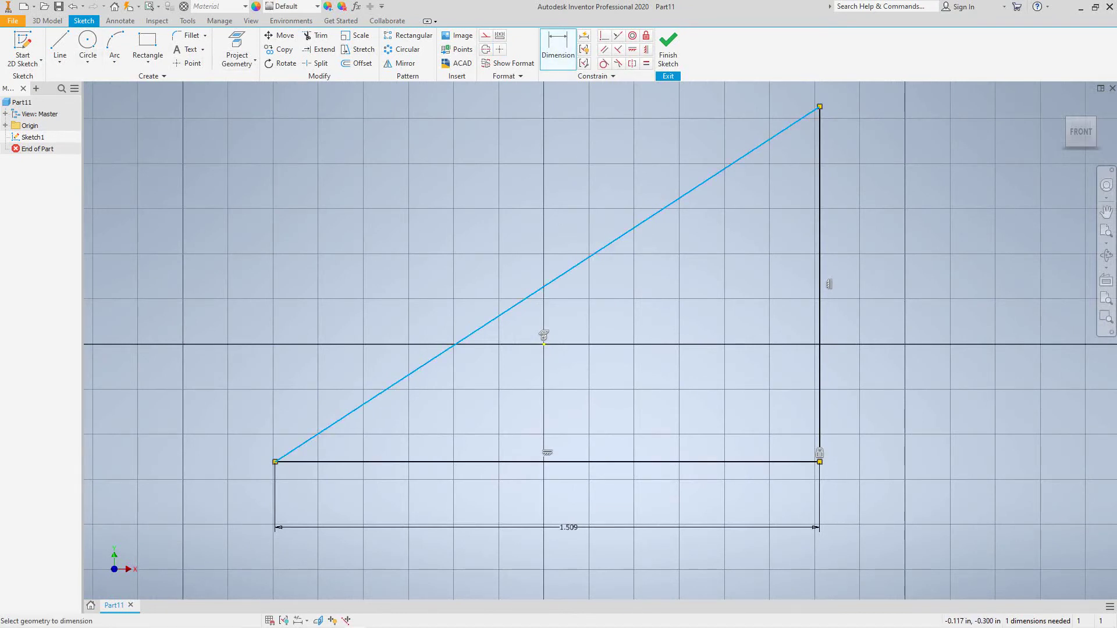
pyautogui.click(503, 462)
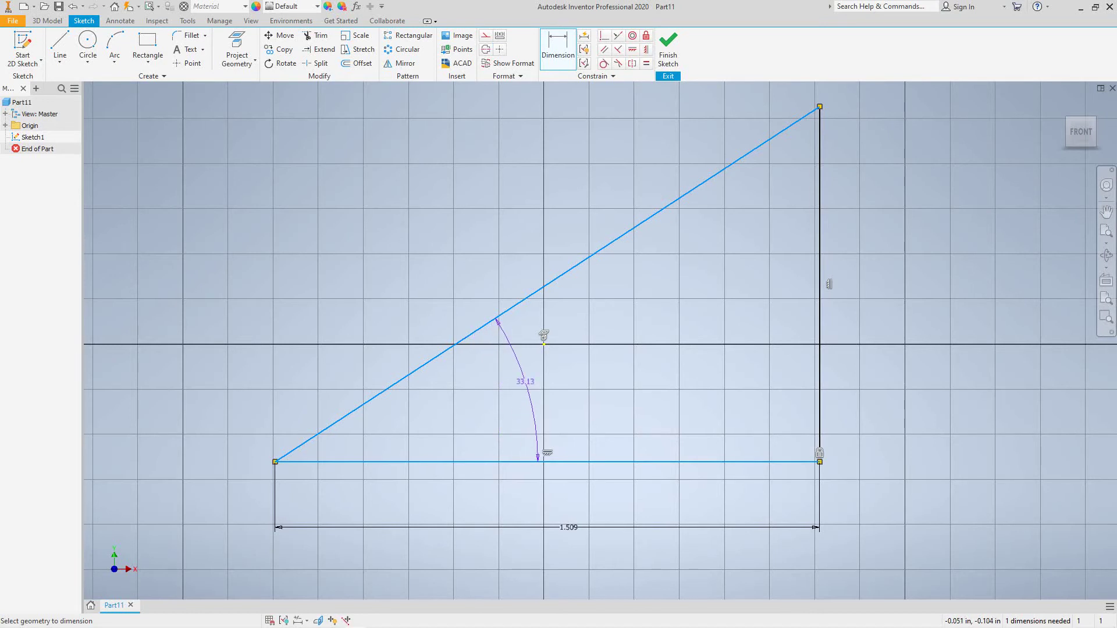
pyautogui.click(526, 382)
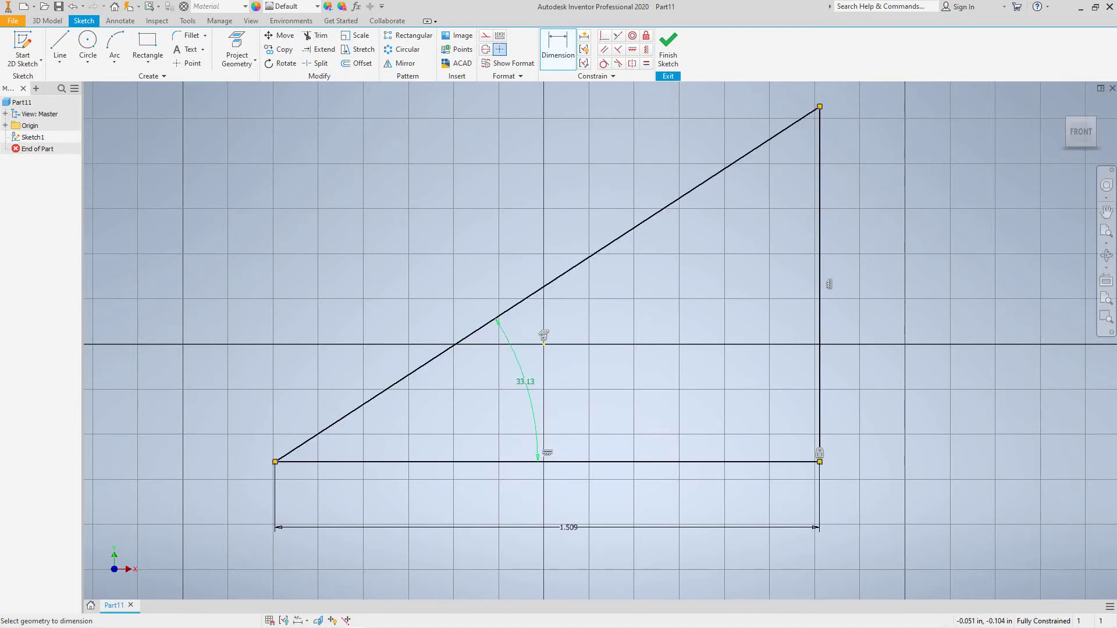
pyautogui.doubleClick(525, 381)
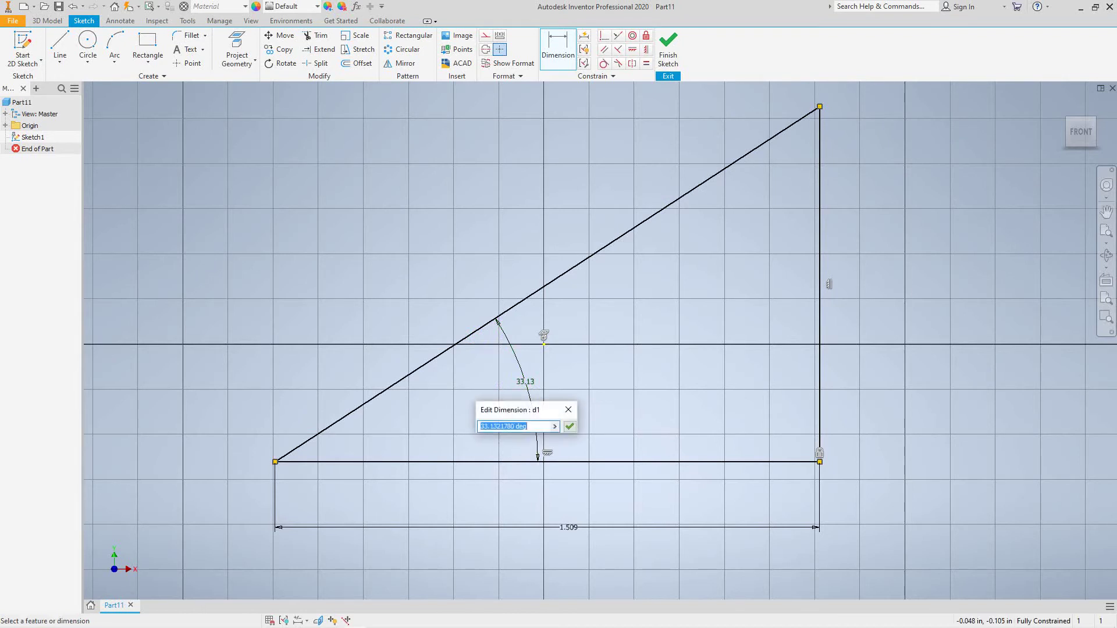
pyautogui.write('45')
pyautogui.click(570, 426)
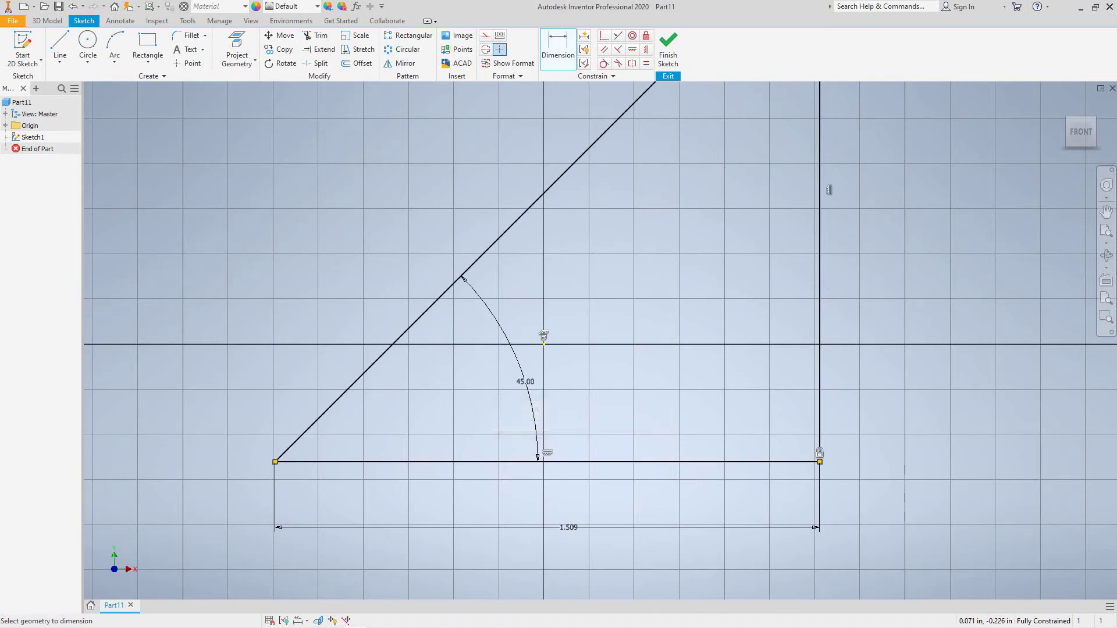
# Step: Set the angle between the sloped side and the base to 35 degrees
pyautogui.click(1106, 231)
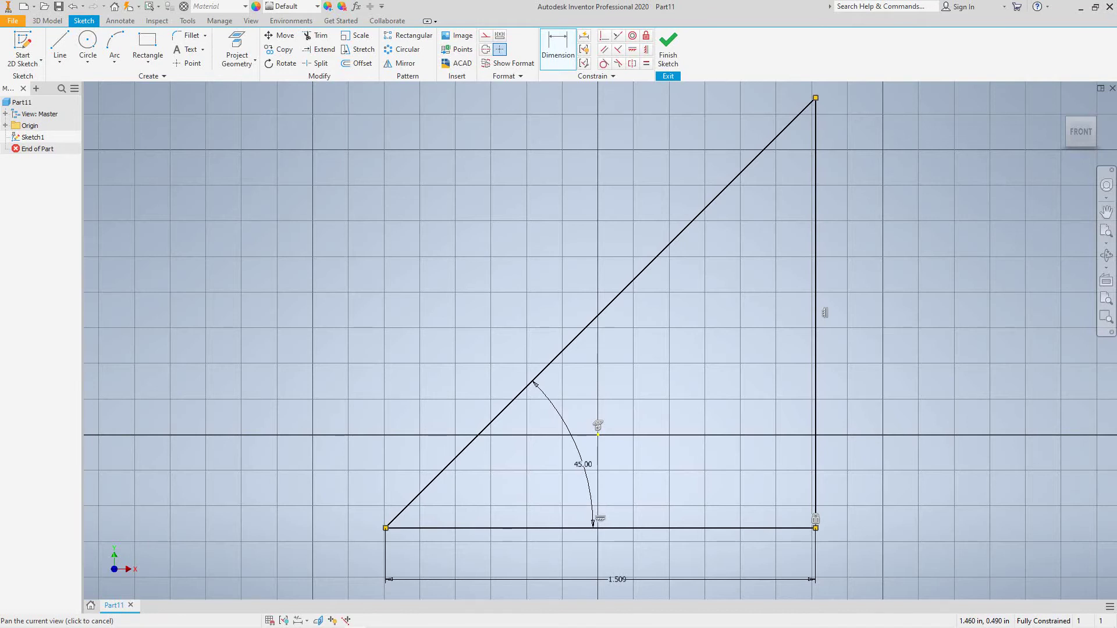
pyautogui.press('Escape')
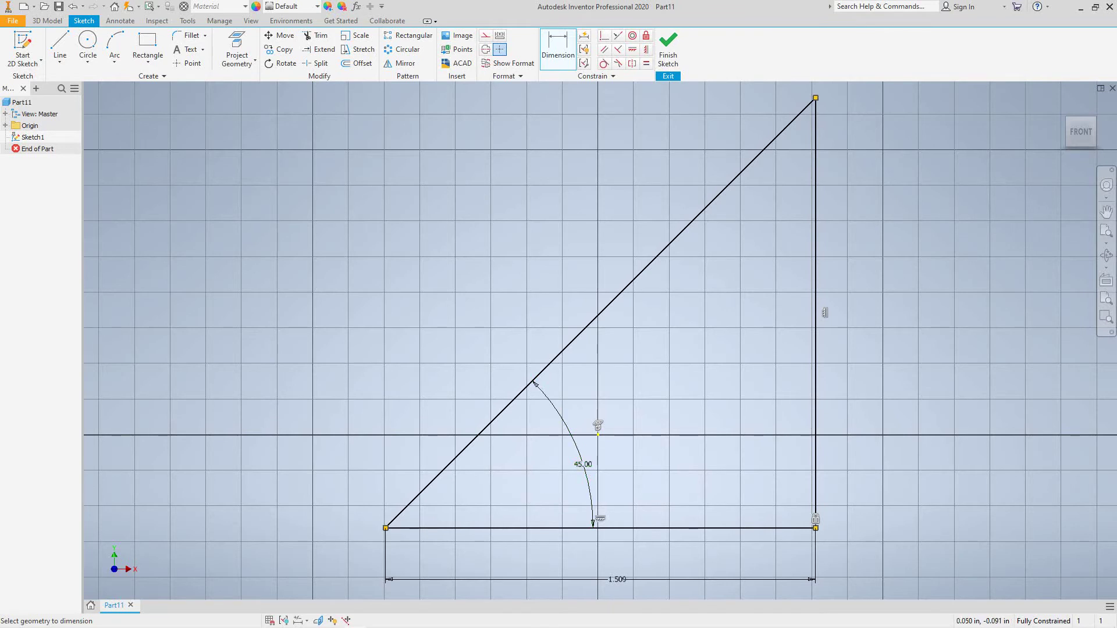
pyautogui.click(582, 464)
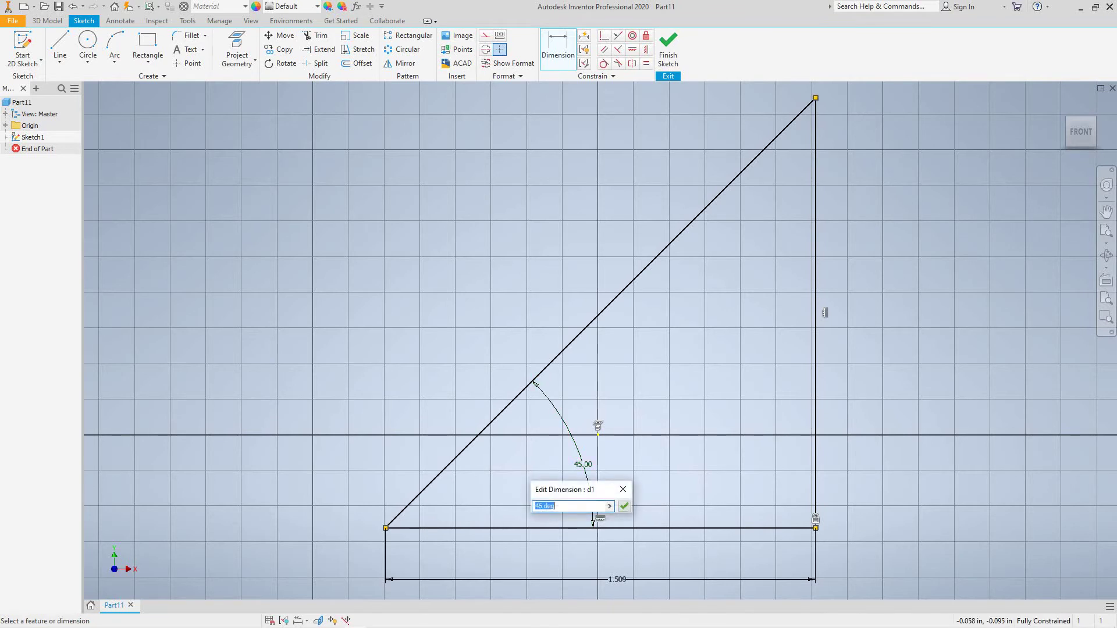
pyautogui.write('35')
pyautogui.click(624, 506)
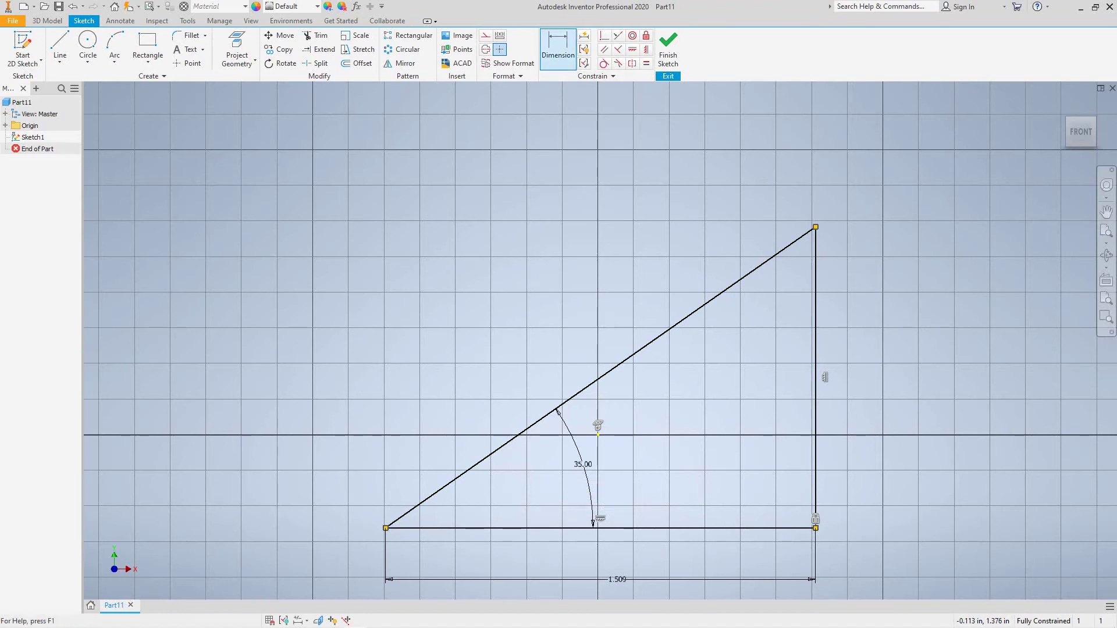
# Step: Add a driven dimension for the height of the triangle's vertical side
pyautogui.click(558, 49)
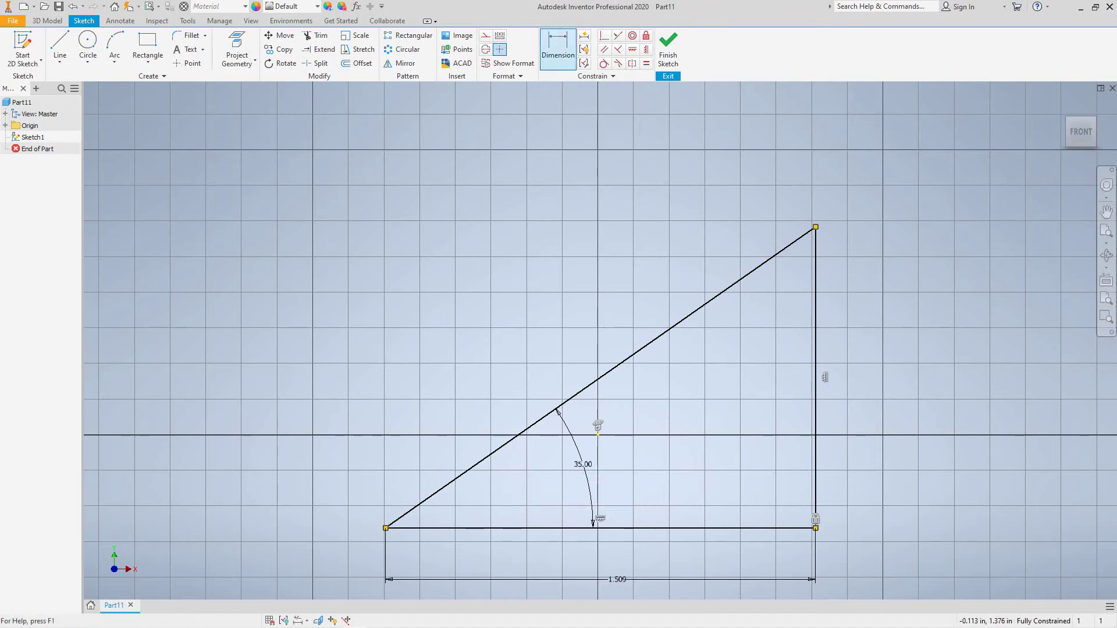
pyautogui.click(817, 377)
pyautogui.click(902, 387)
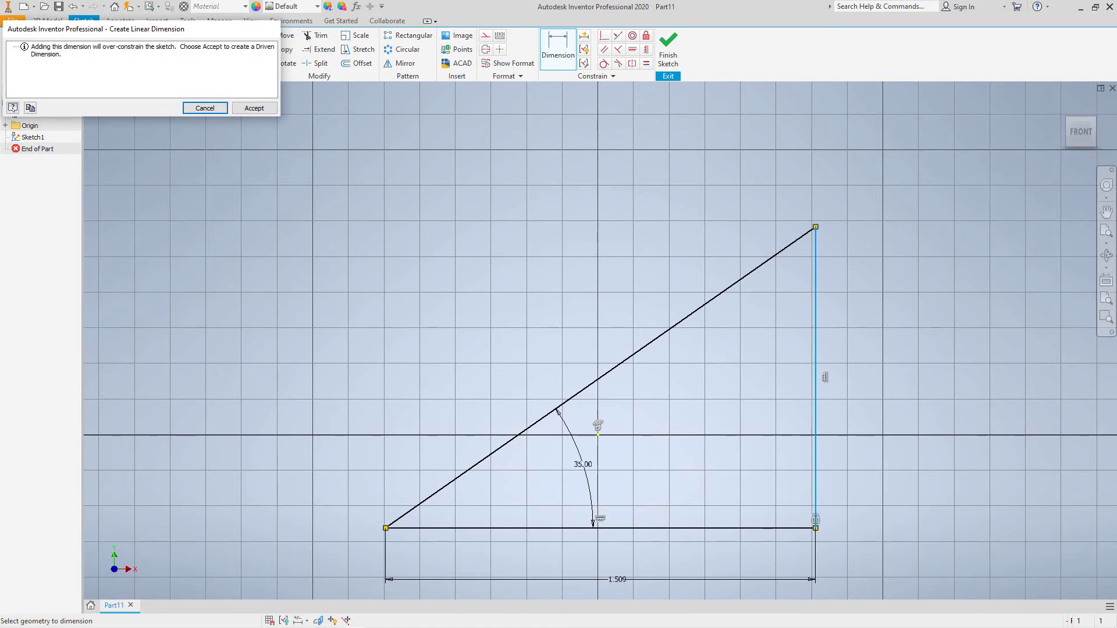
pyautogui.click(254, 108)
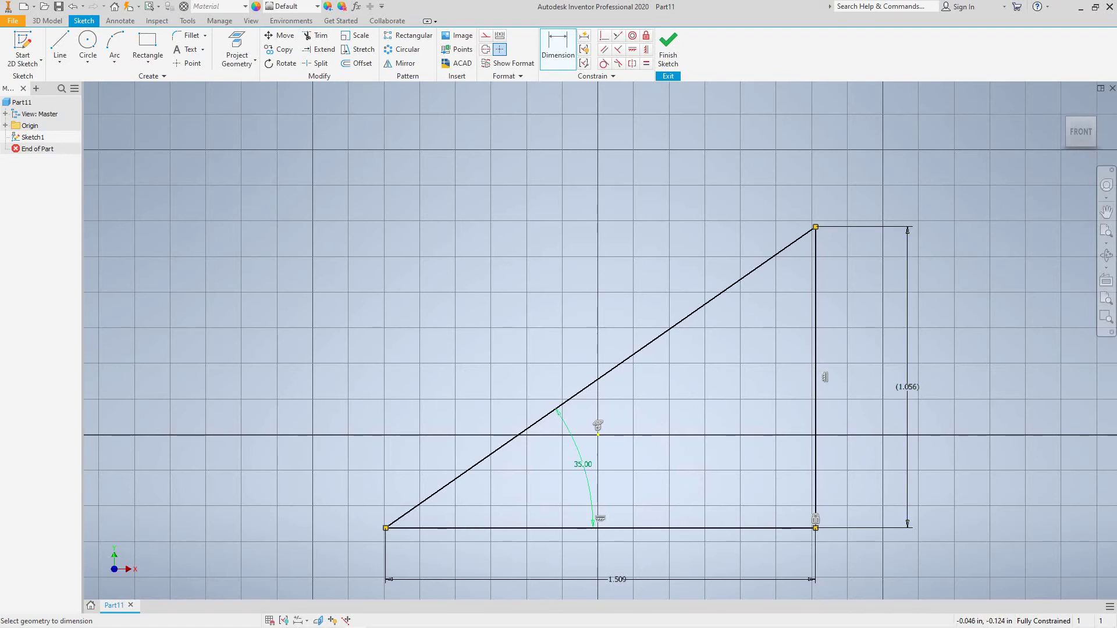
# Step: Try an angle of 45 degrees between the sloped side and the base to test the driven height
pyautogui.doubleClick(583, 464)
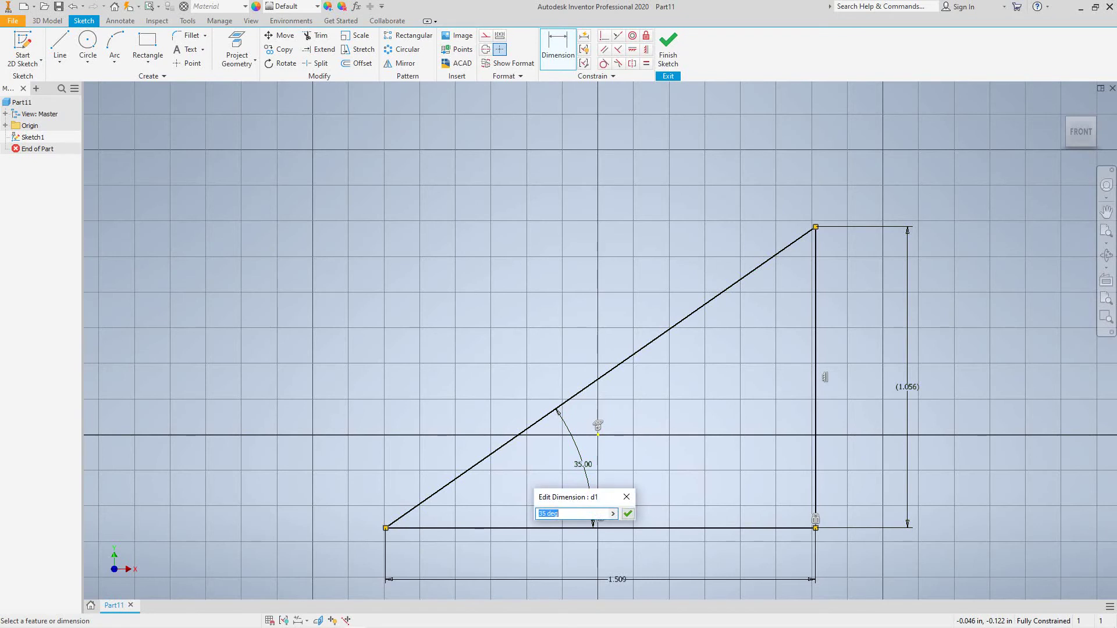
pyautogui.write('45')
pyautogui.press('Return')
pyautogui.moveTo(908, 326); pyautogui.dragTo(860, 342, button='middle')
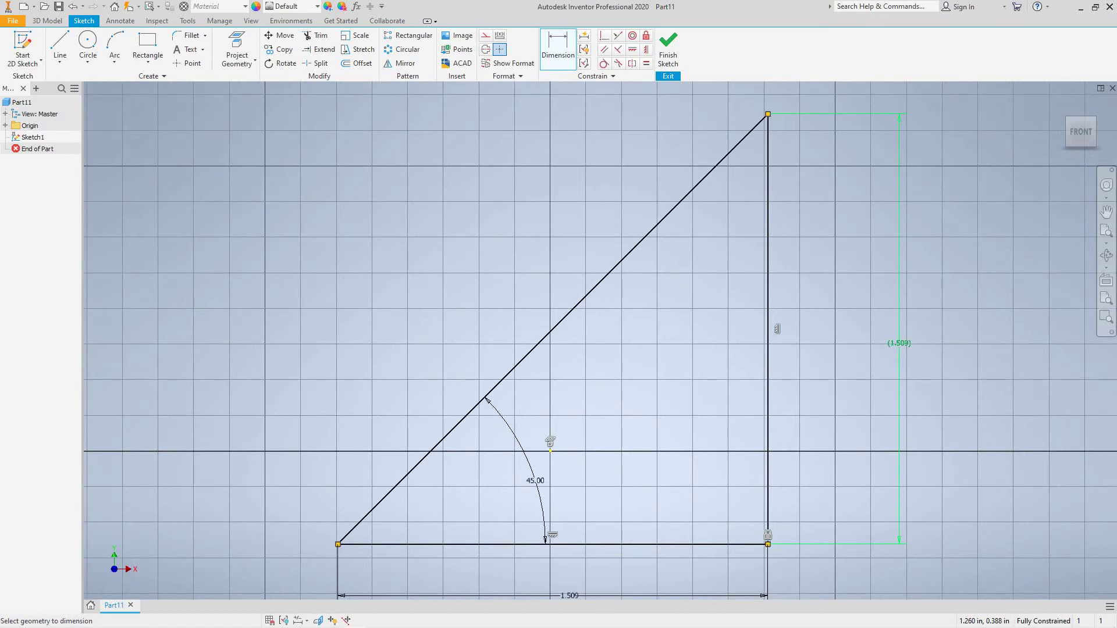
# Step: Set the triangle's base angle back to 35 degrees and finish dimensioning
pyautogui.click(540, 501)
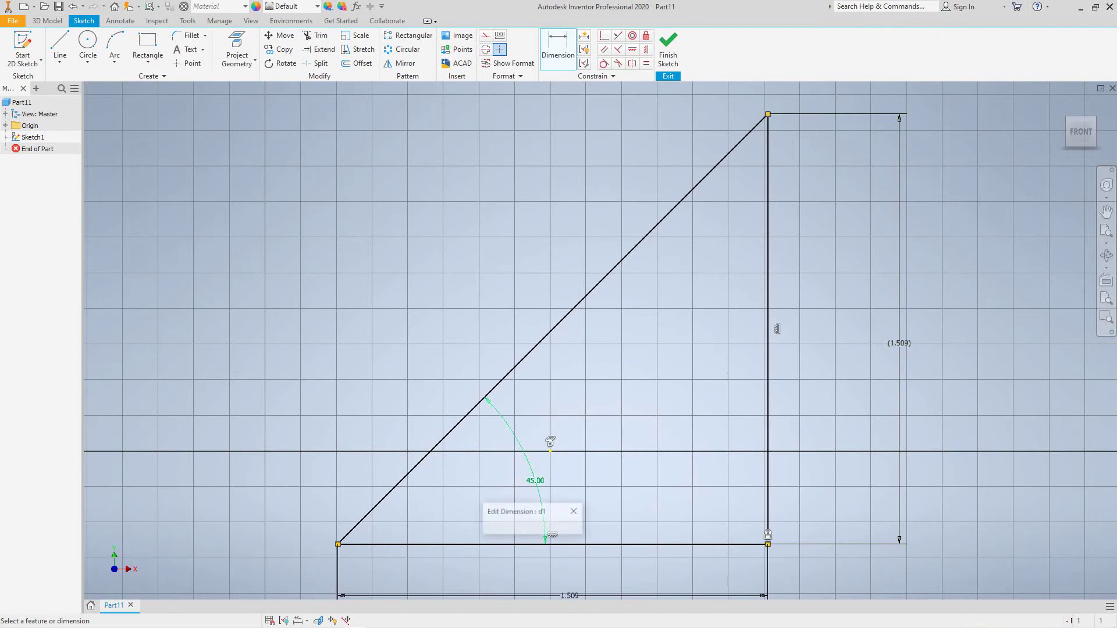
pyautogui.write('35')
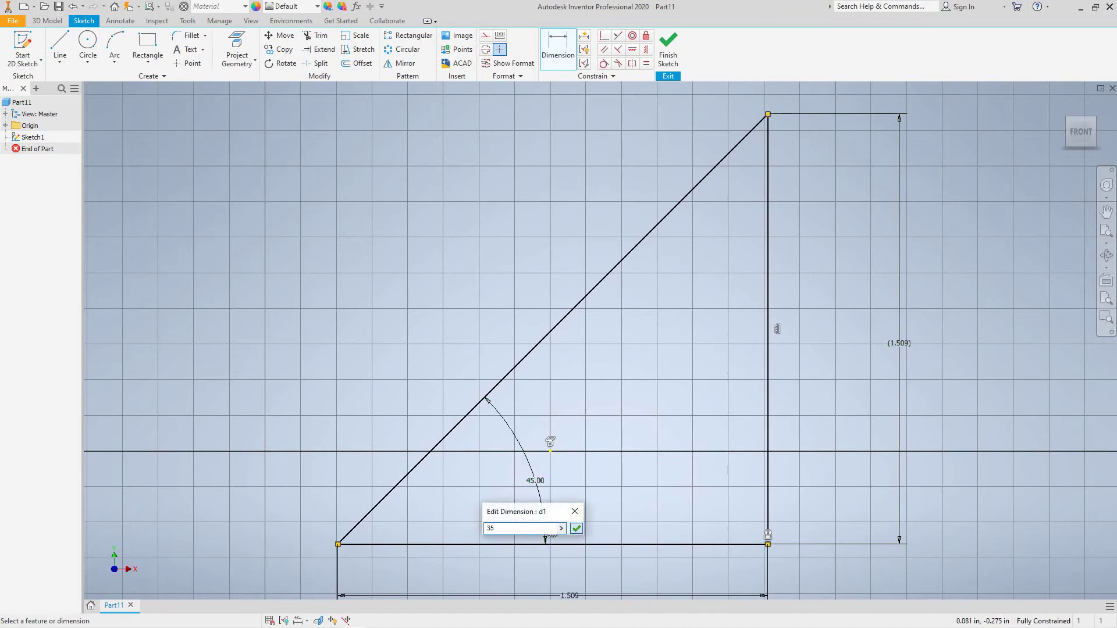
pyautogui.click(576, 527)
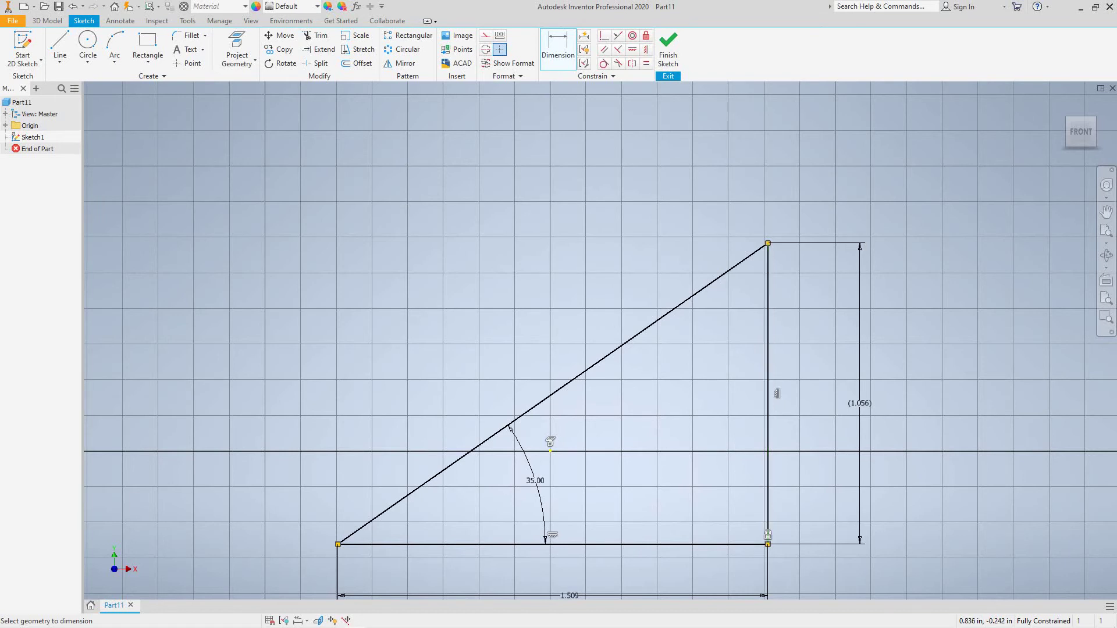
pyautogui.moveTo(789, 517); pyautogui.dragTo(763, 472, button='middle')
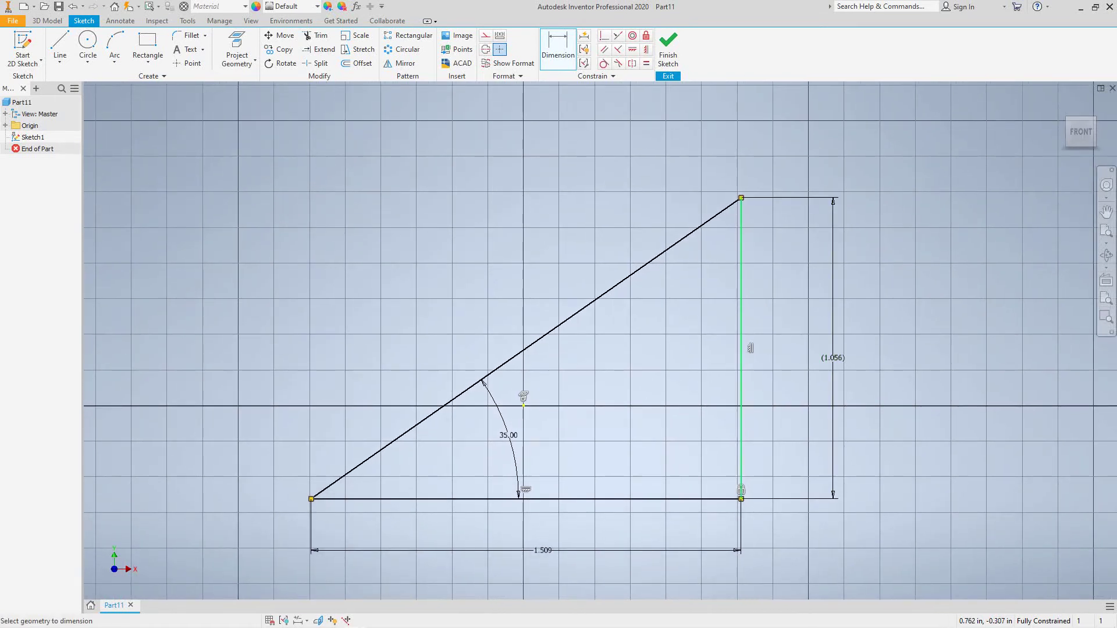
pyautogui.rightClick(414, 272)
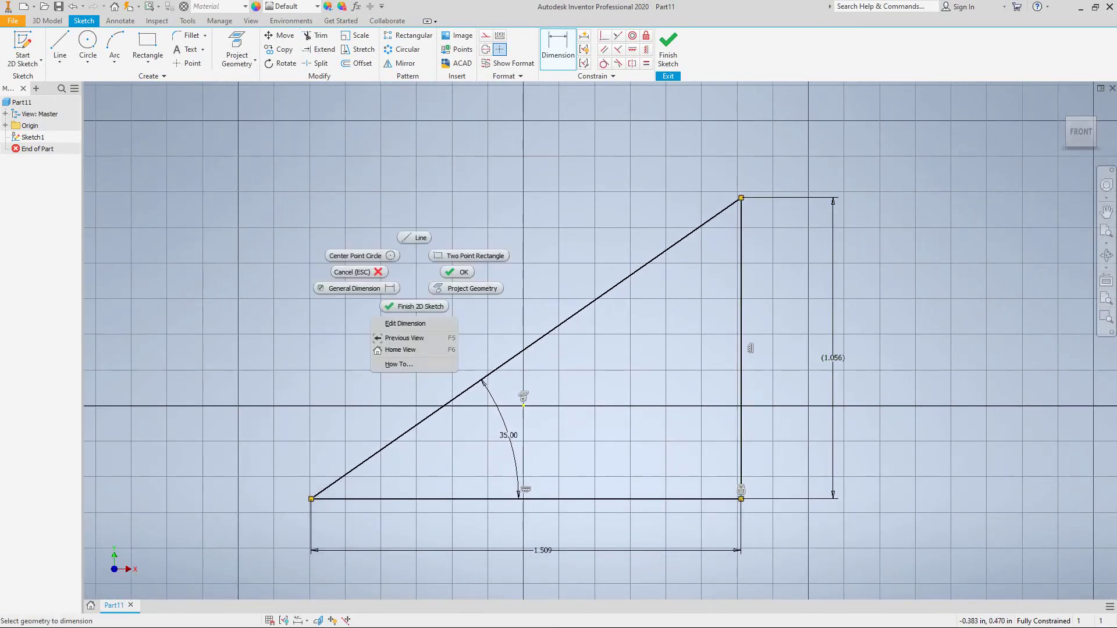
pyautogui.click(458, 272)
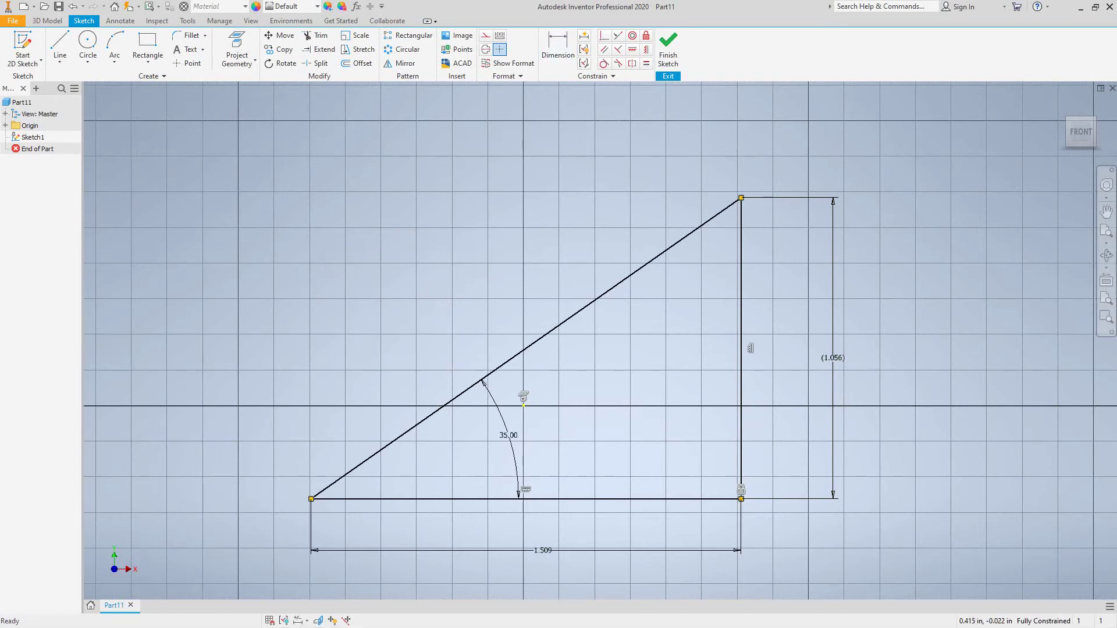
# Step: Delete the fix constraint at the triangle's right-angle corner and move the freed triangle slightly by its top corner
pyautogui.rightClick(742, 490)
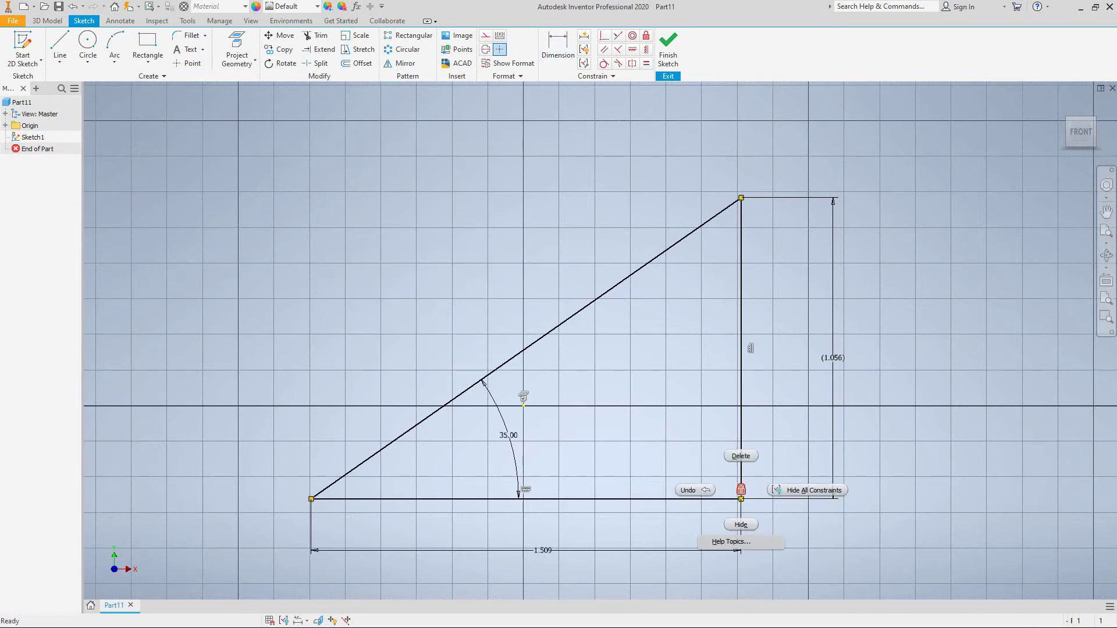
pyautogui.click(741, 456)
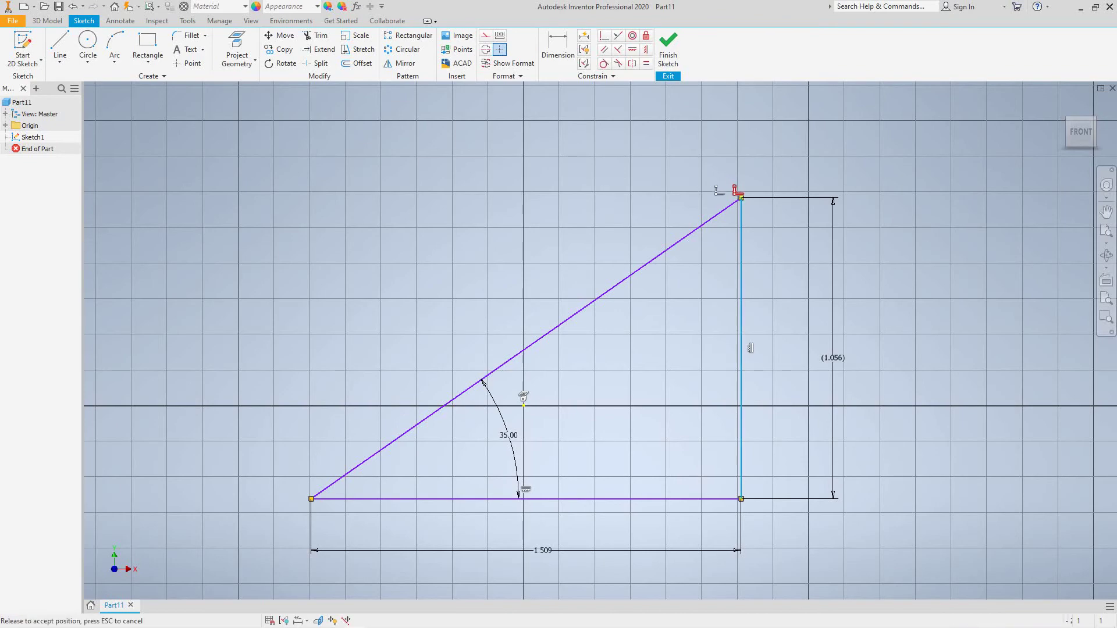
pyautogui.scroll(-5, 746, 200)
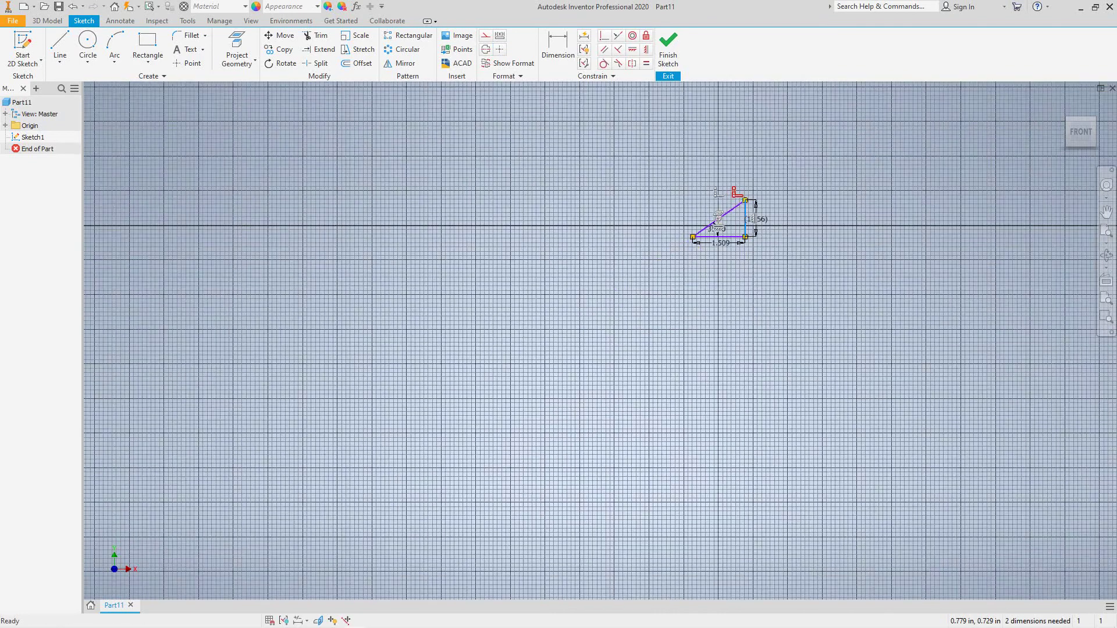
pyautogui.scroll(8, 746, 201)
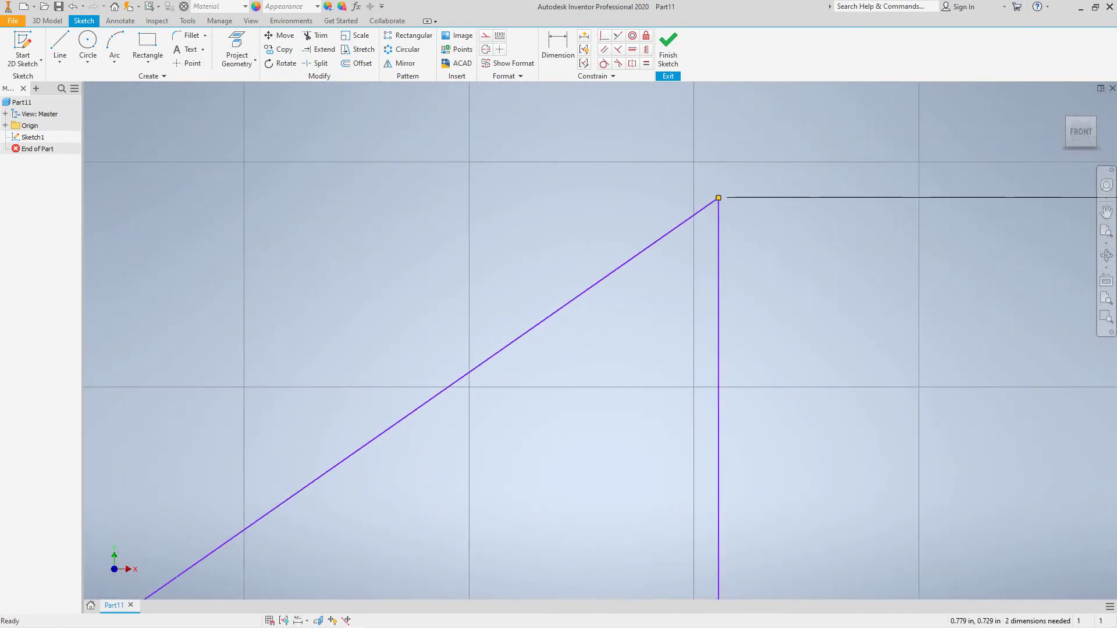
pyautogui.scroll(-4, 745, 210)
pyautogui.scroll(-3, 728, 211)
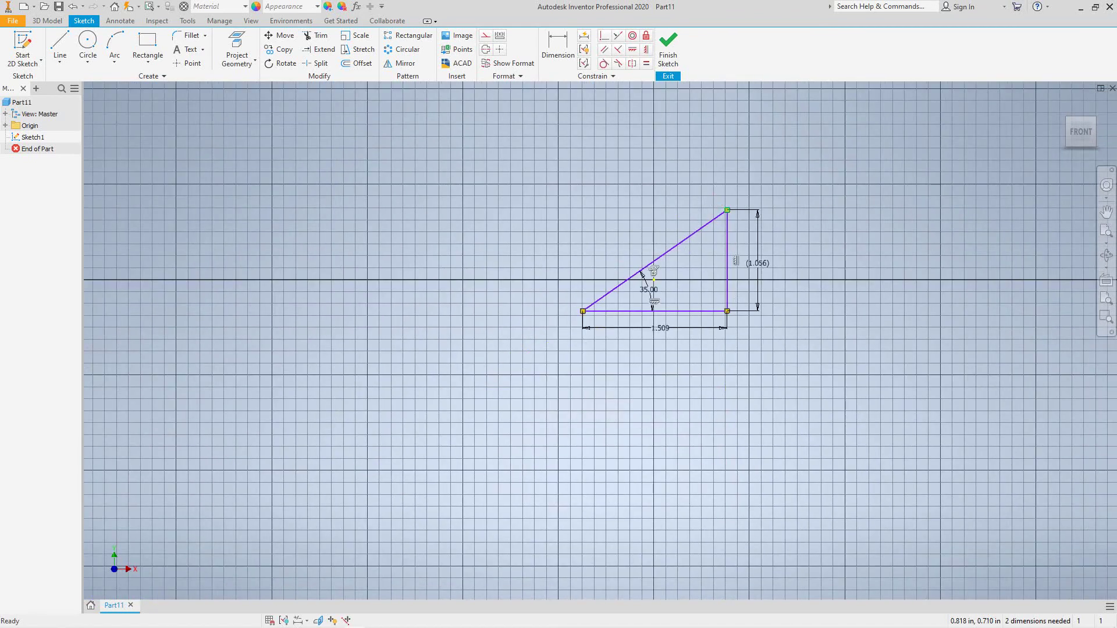
pyautogui.moveTo(728, 210)
pyautogui.mouseDown()
pyautogui.moveTo(758, 230)
pyautogui.moveTo(732, 217)
pyautogui.mouseUp()
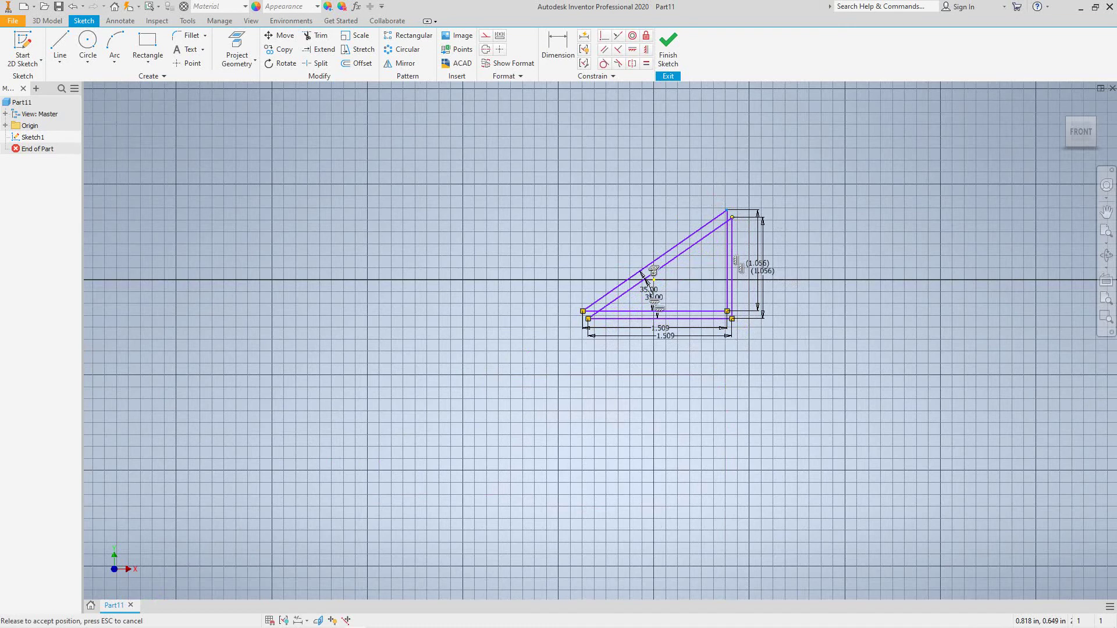
pyautogui.moveTo(732, 217)
pyautogui.mouseDown()
pyautogui.moveTo(725, 209)
pyautogui.moveTo(745, 214)
pyautogui.moveTo(704, 209)
pyautogui.mouseUp()
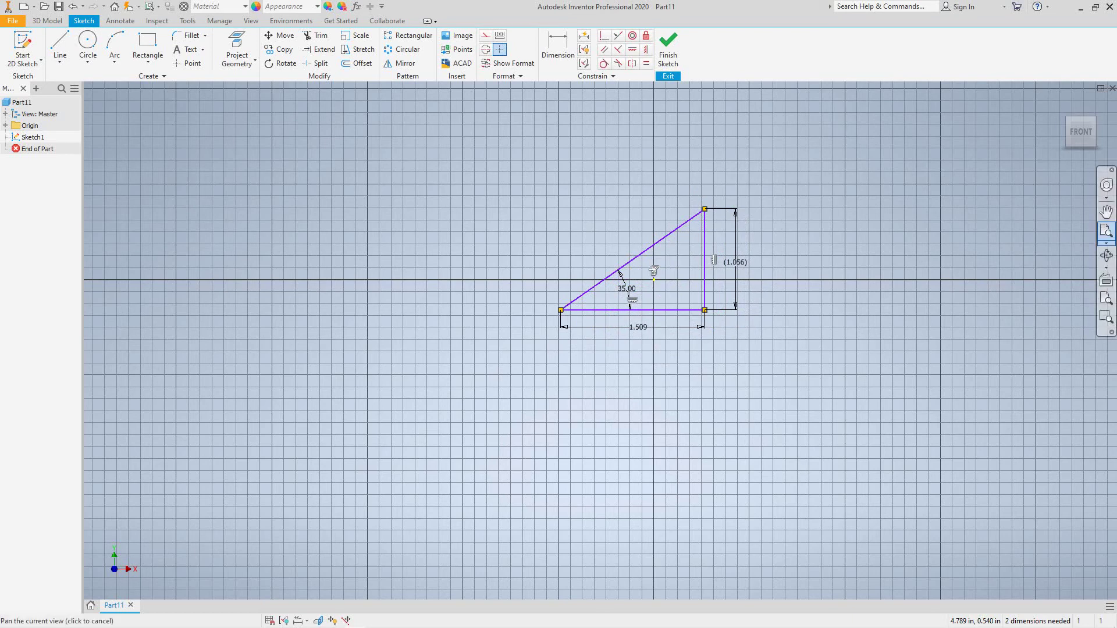
# Step: Try automatic dimensions and constraints on the whole triangle sketch, and remove the ones they added
pyautogui.click(1106, 231)
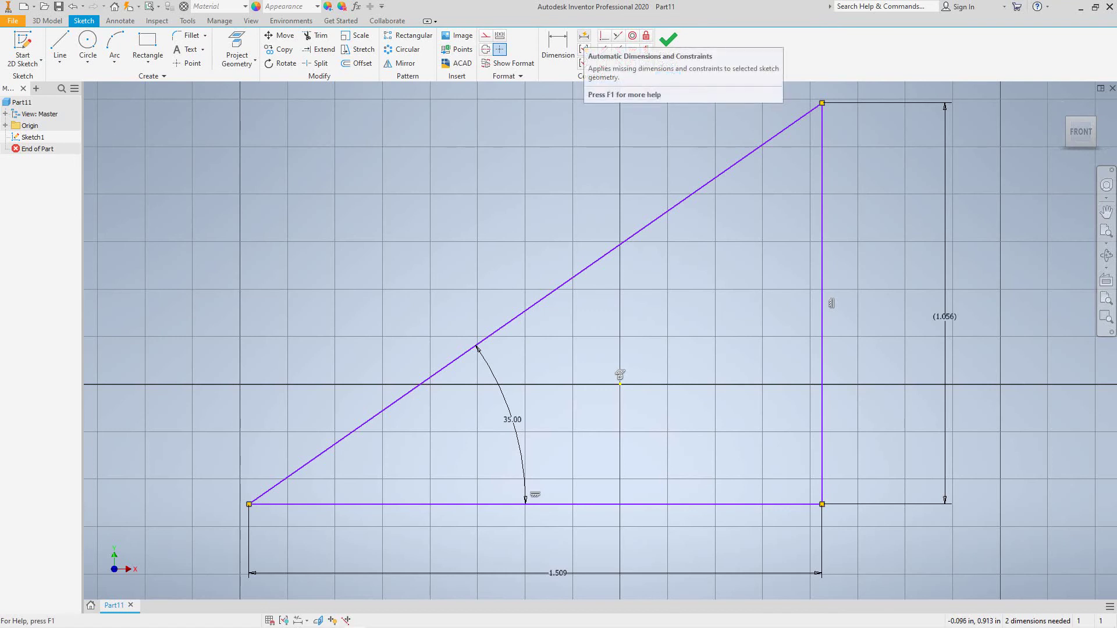
pyautogui.click(584, 36)
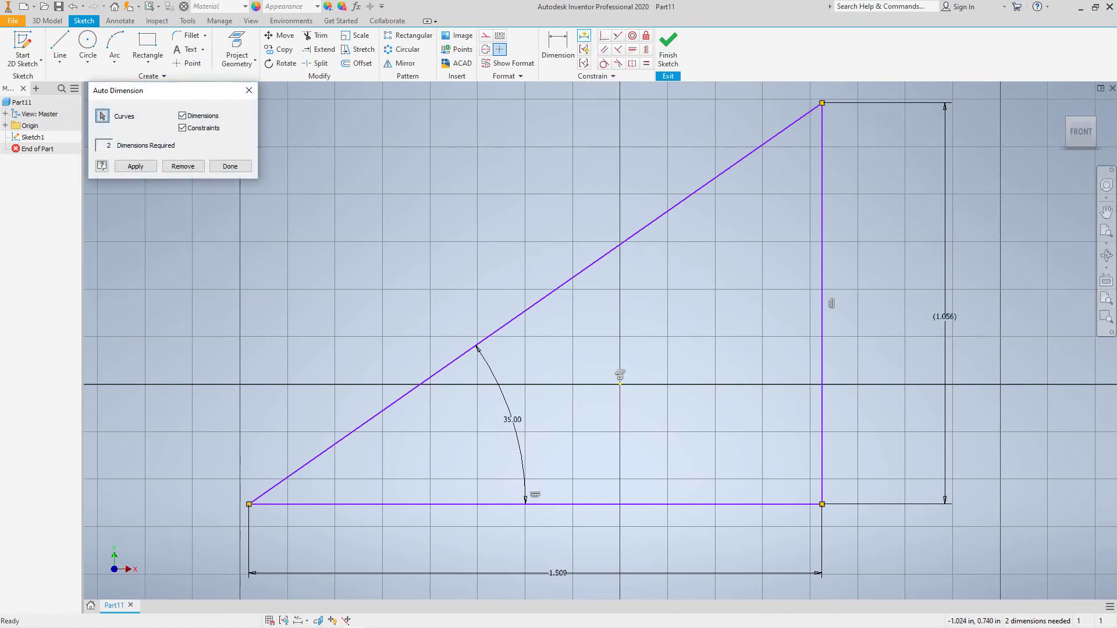
pyautogui.moveTo(198, 93); pyautogui.dragTo(275, 147)
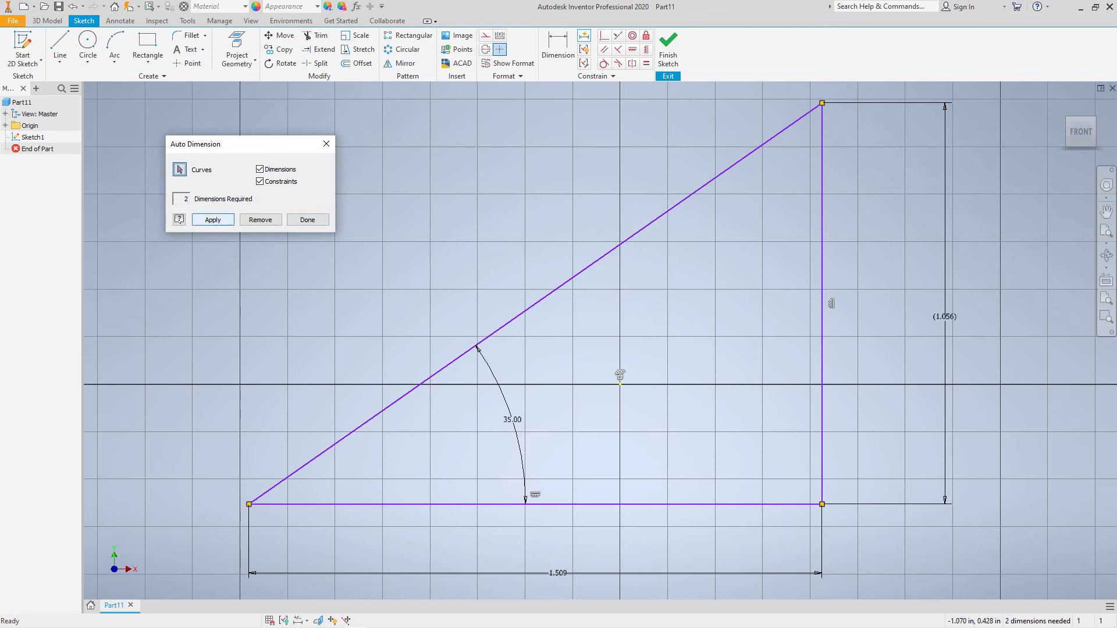
pyautogui.click(213, 220)
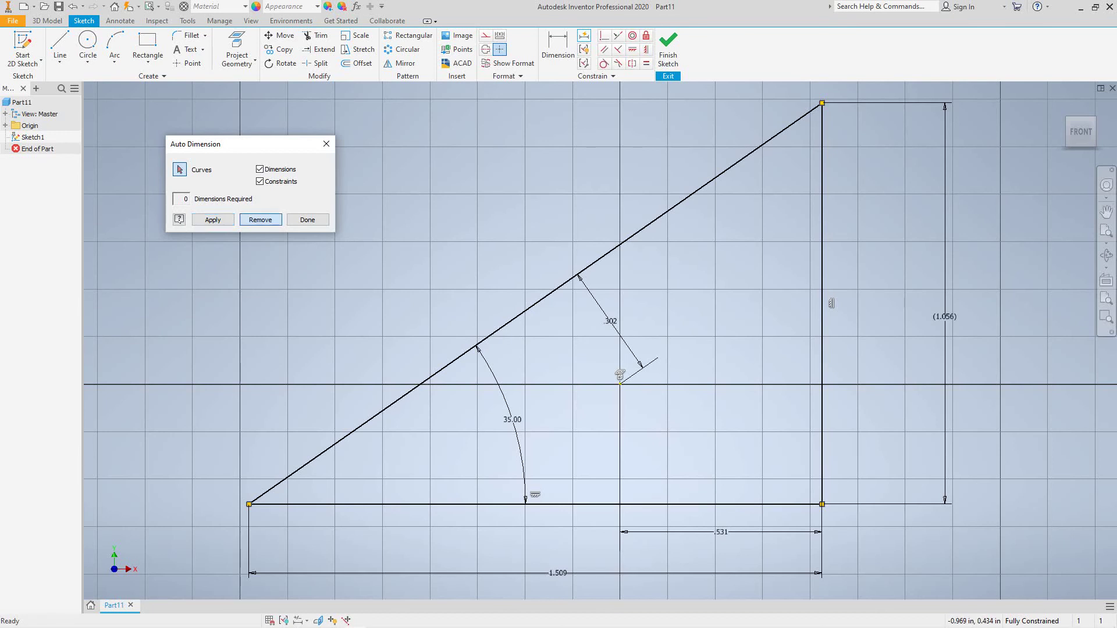
pyautogui.click(260, 219)
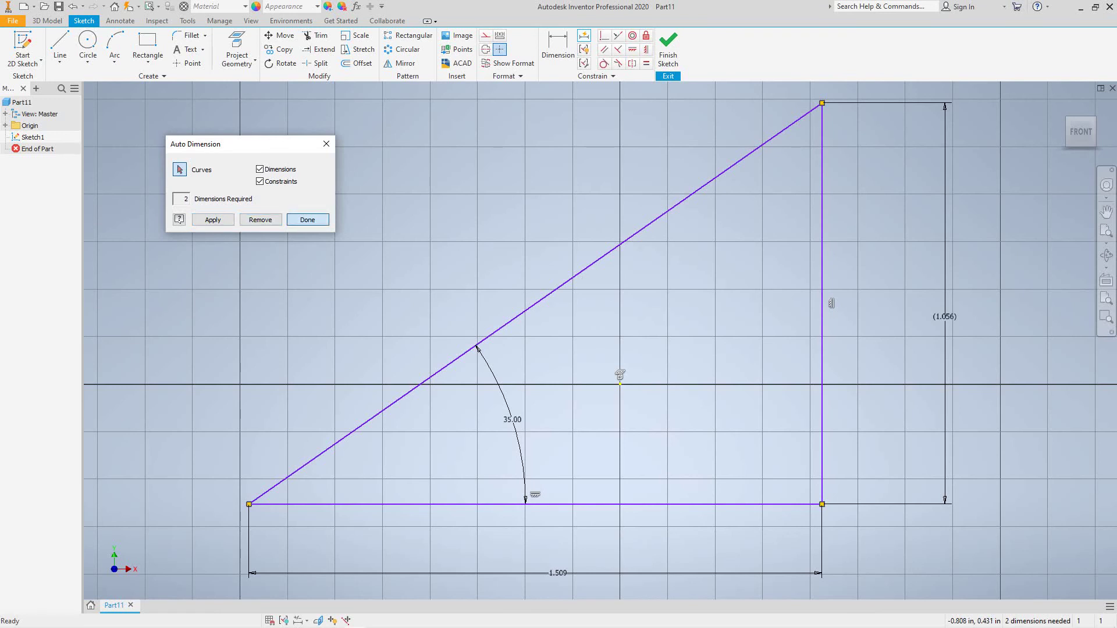
pyautogui.click(326, 143)
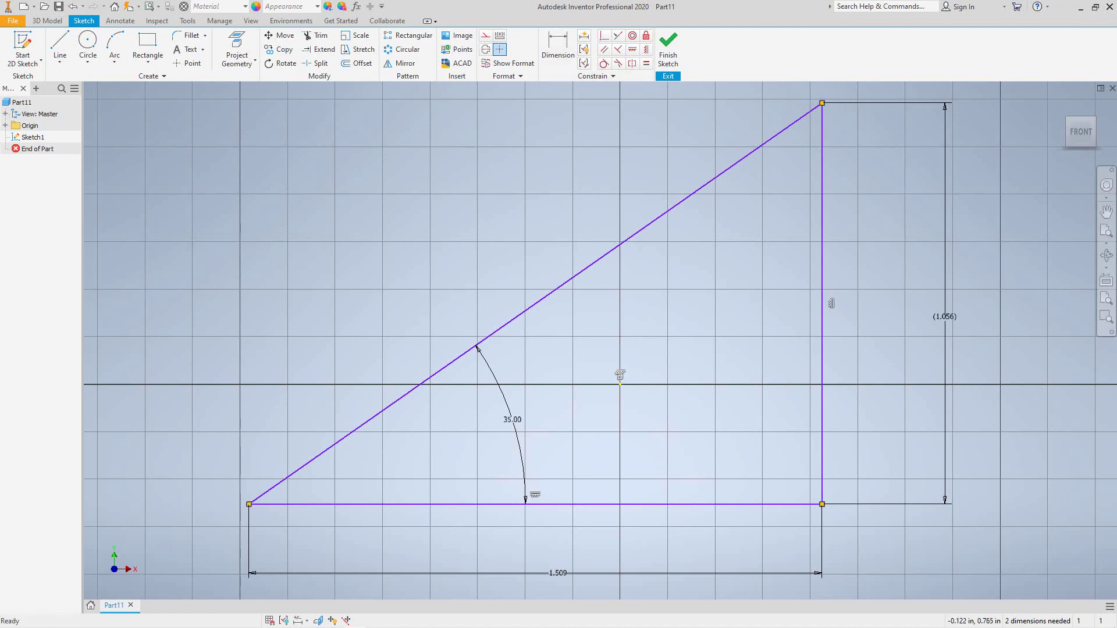
# Step: Dimension the horizontal distance from the origin point to the triangle's vertical side and set it to 0
pyautogui.click(557, 47)
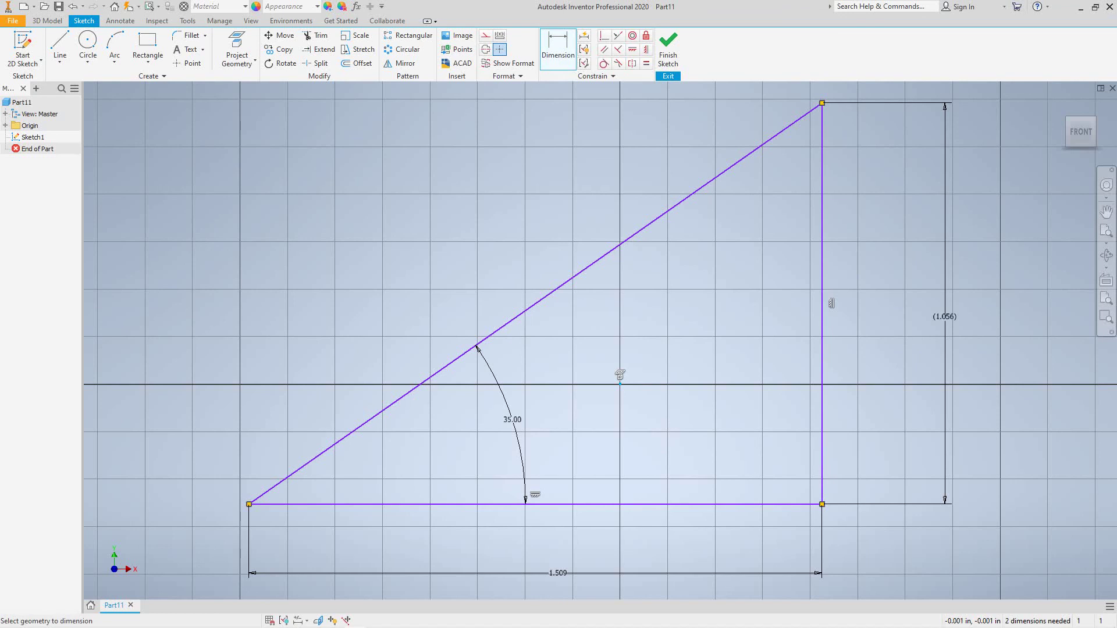
pyautogui.click(619, 384)
pyautogui.click(823, 407)
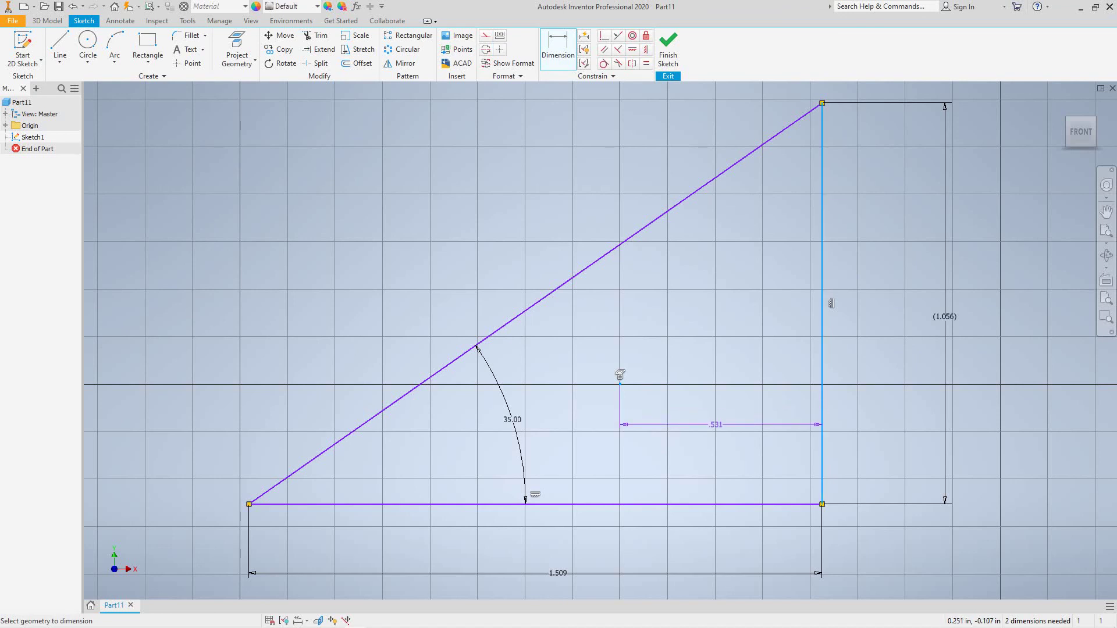
pyautogui.click(716, 425)
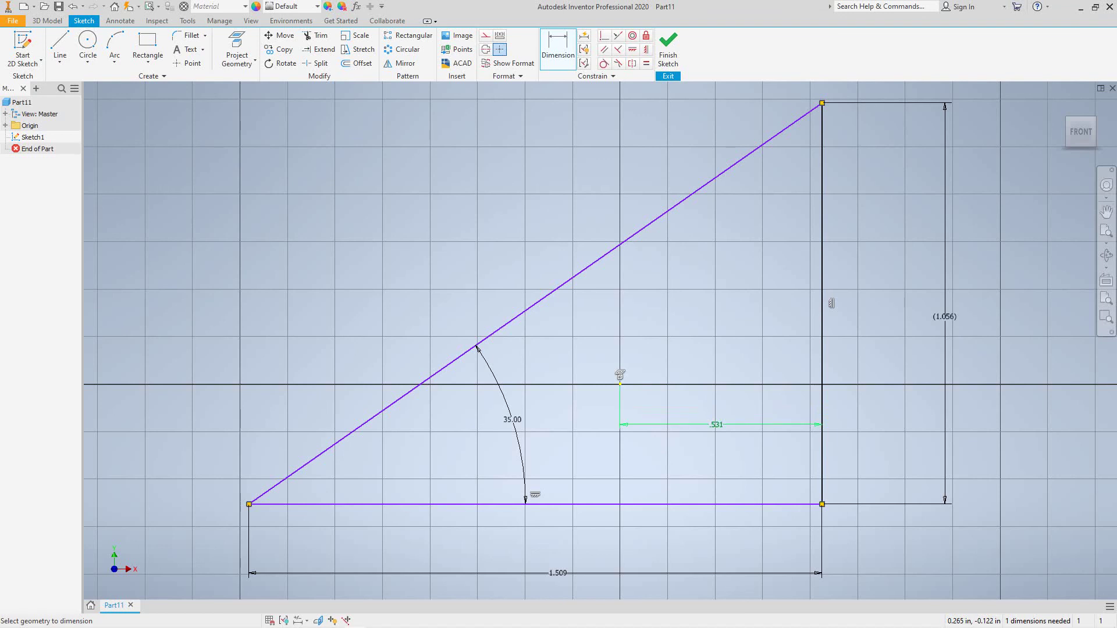
pyautogui.click(721, 426)
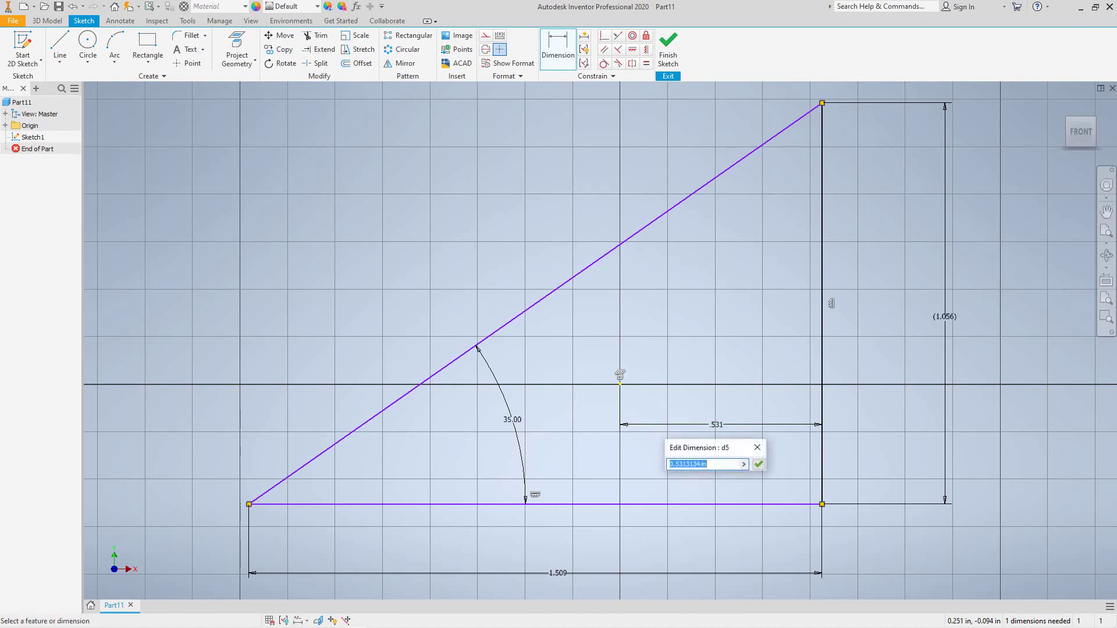
pyautogui.write('0')
pyautogui.press('Return')
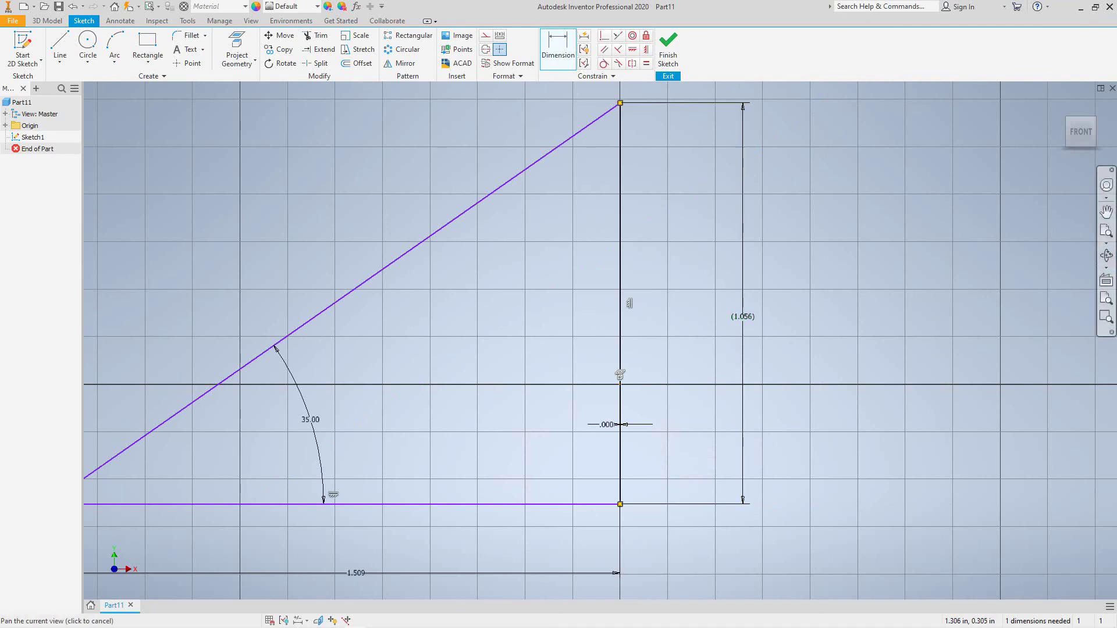
pyautogui.moveTo(830, 279); pyautogui.dragTo(1033, 279, button='middle')
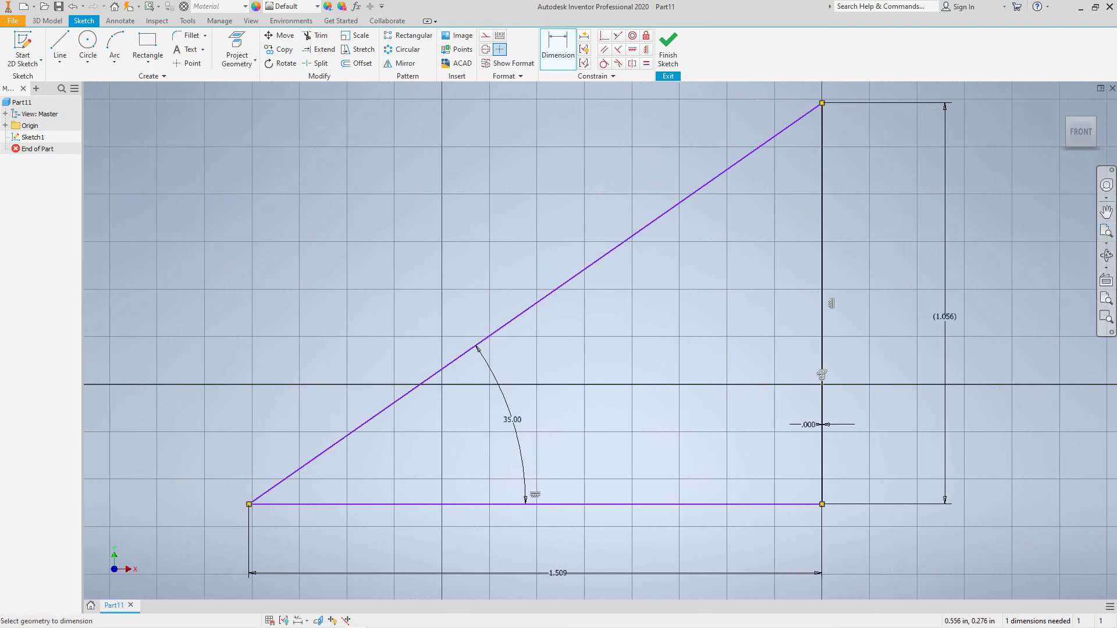